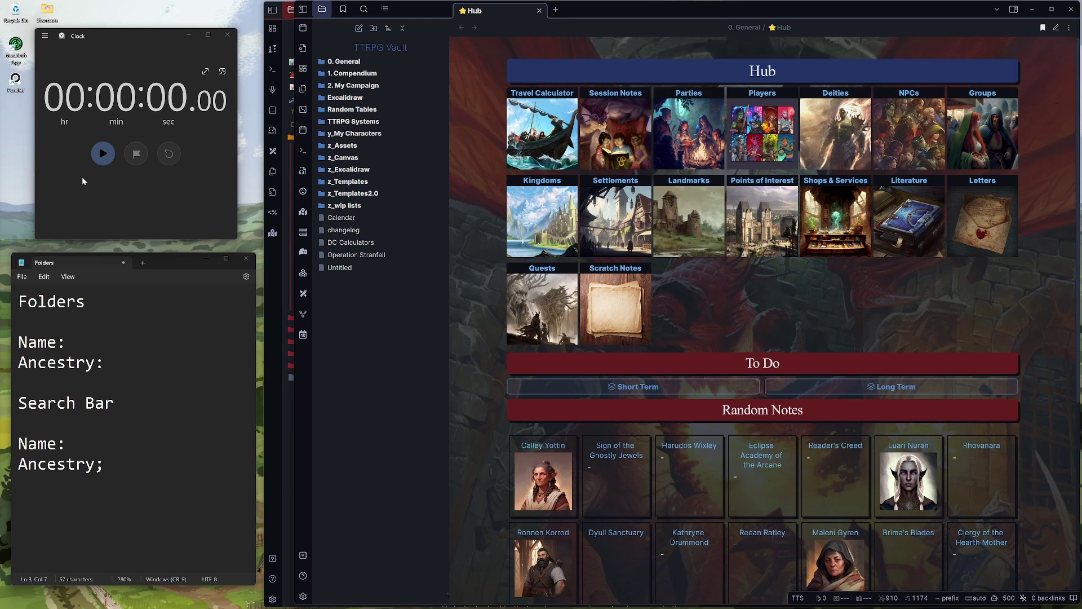
Step: Start the stopwatch and expand the 2. My Campaign, 13. NPCs, Aranor and Odinys folders
{"action": "left_click", "coordinate": [103, 153]}
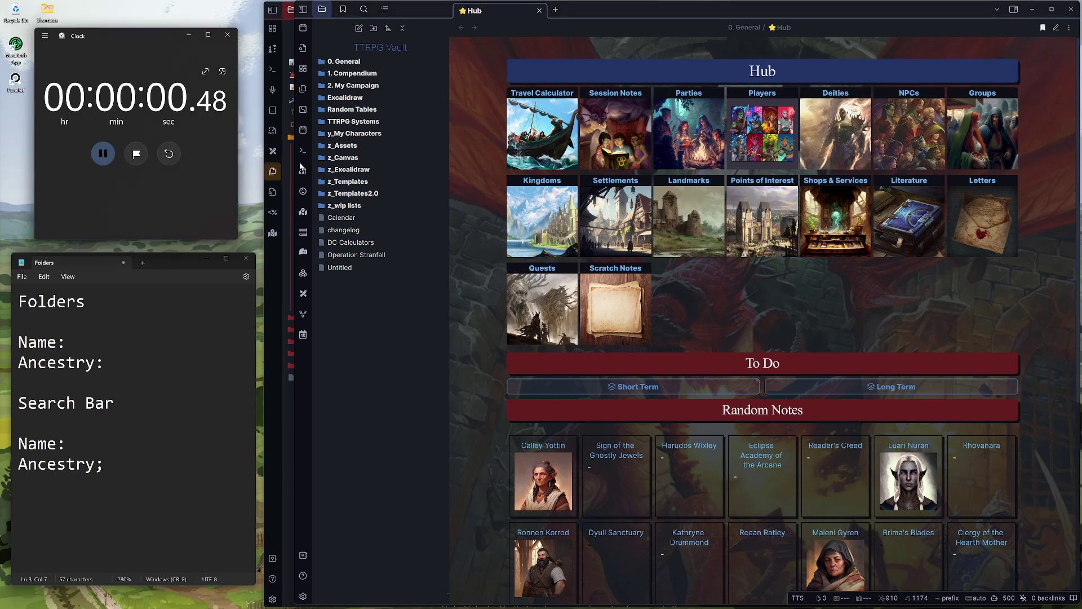
{"action": "left_click", "coordinate": [404, 90]}
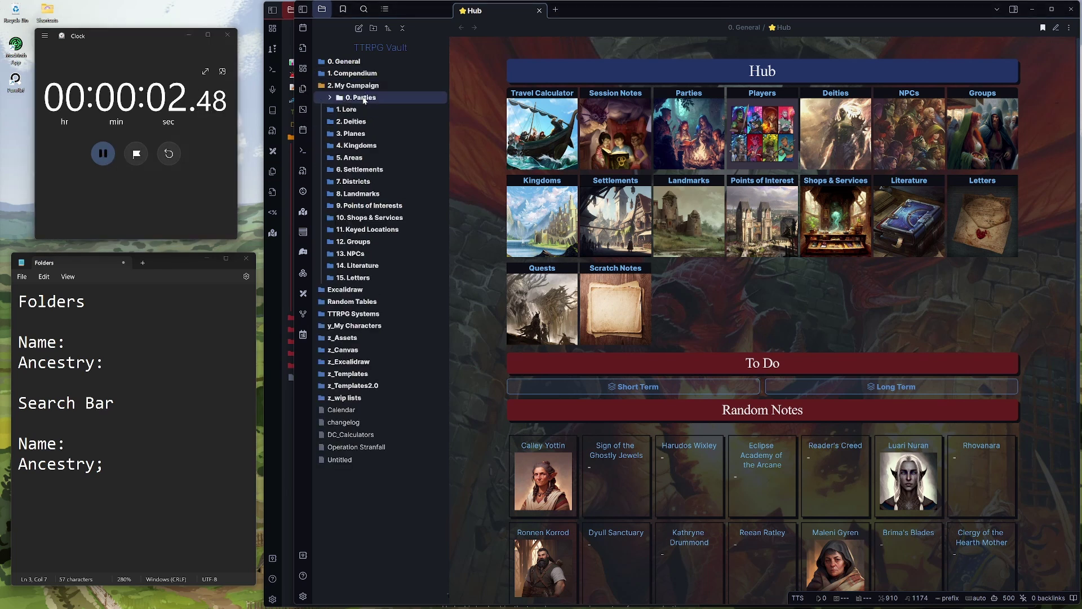
{"action": "left_click", "coordinate": [351, 253]}
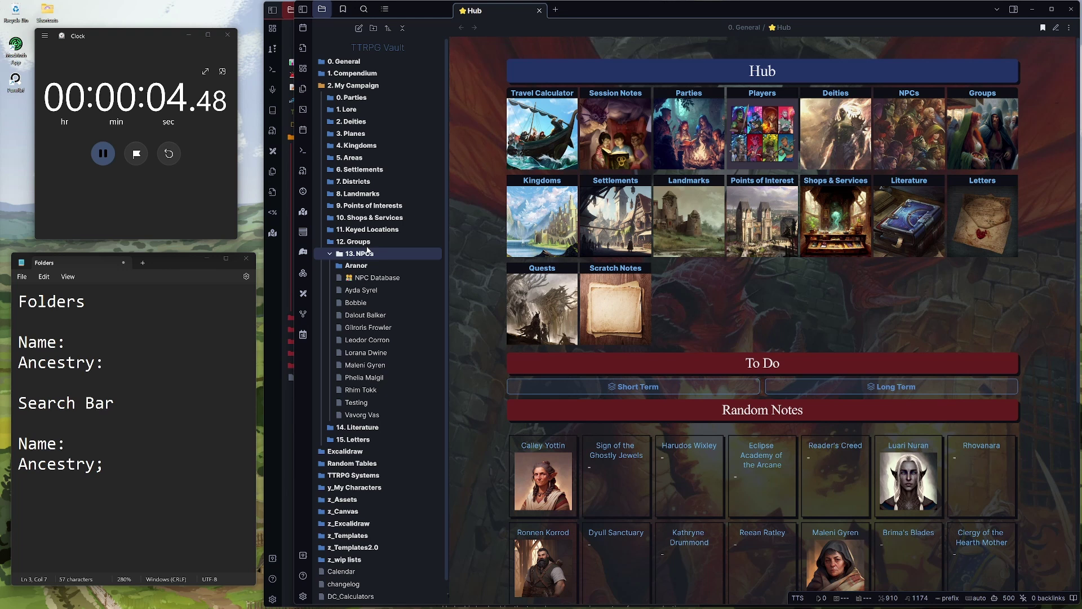
{"action": "scroll", "coordinate": [363, 242], "scroll_direction": "down", "scroll_amount": 1}
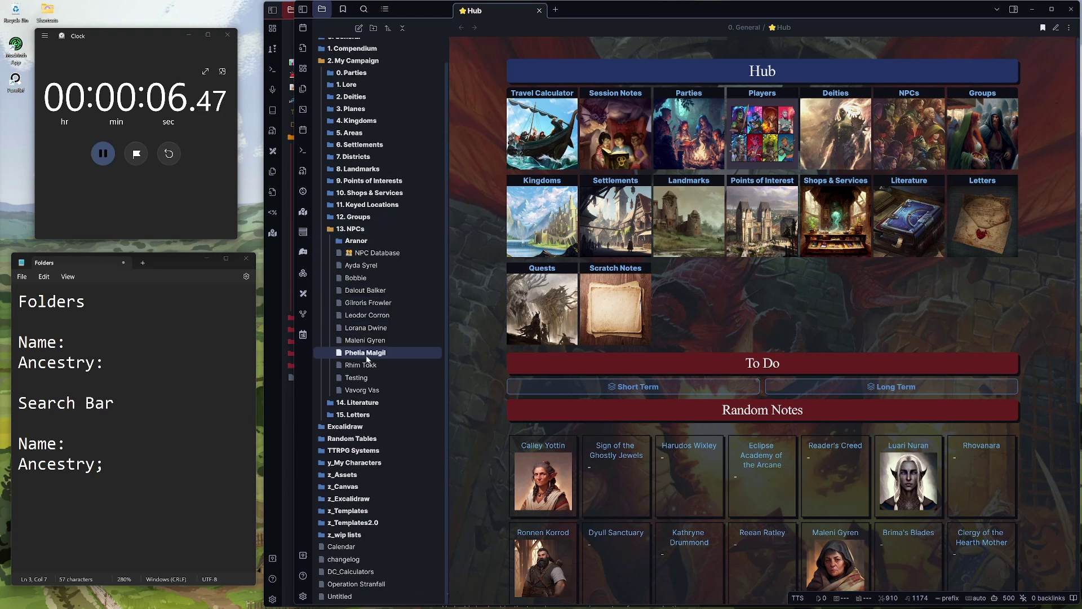
{"action": "left_click", "coordinate": [364, 243]}
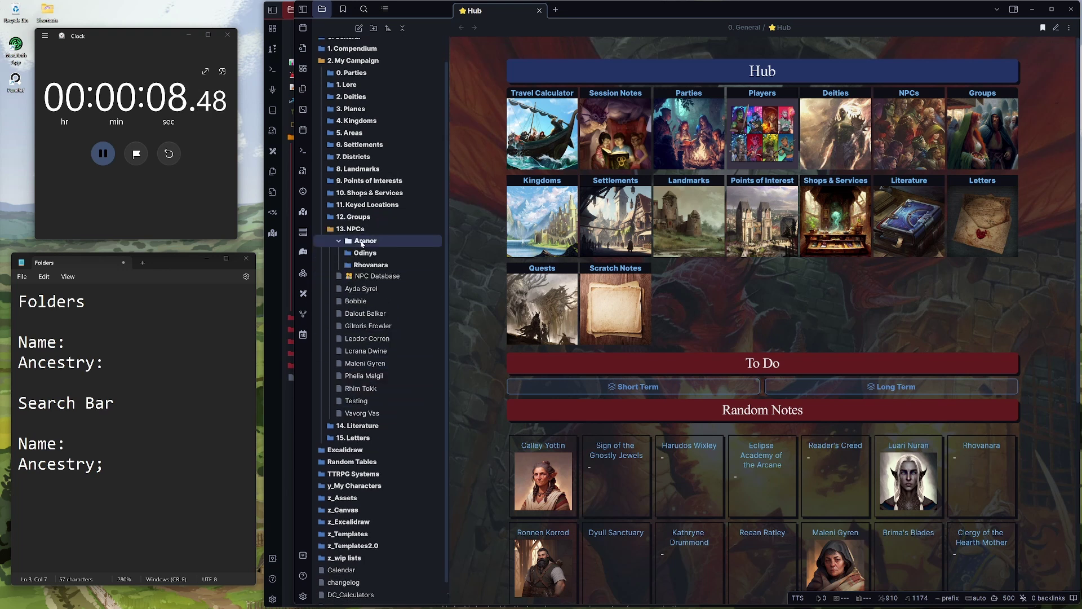
{"action": "left_click", "coordinate": [366, 253]}
{"action": "scroll", "coordinate": [395, 276], "scroll_direction": "down", "scroll_amount": 4}
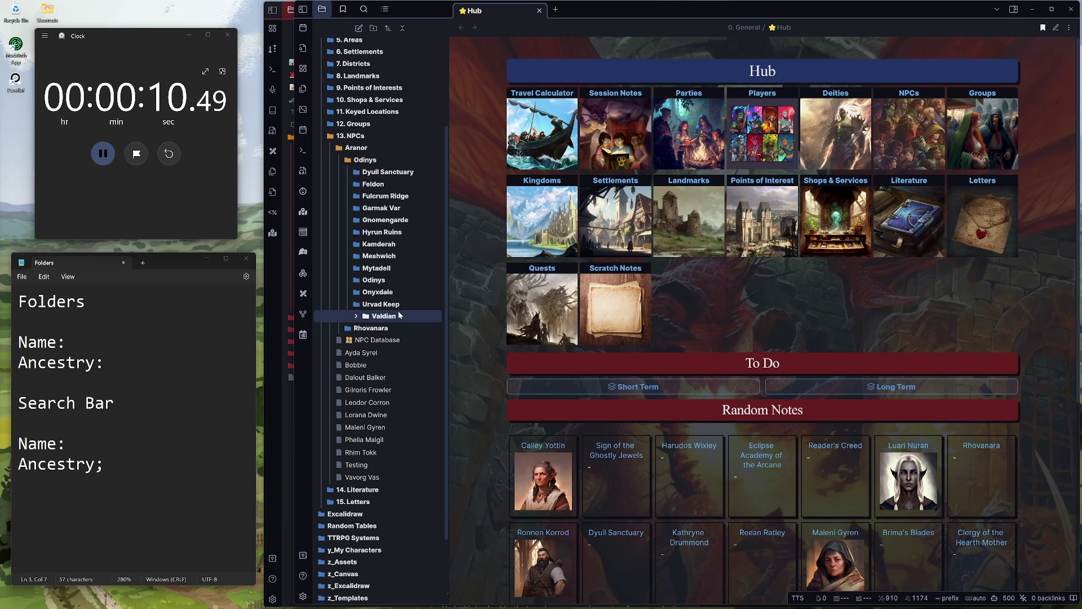
Step: After briefly checking Kamderah, expand Valdian's NPC folder and stop the stopwatch at 23.51 seconds
{"action": "left_click", "coordinate": [389, 244]}
{"action": "scroll", "coordinate": [432, 322], "scroll_direction": "down", "scroll_amount": 3}
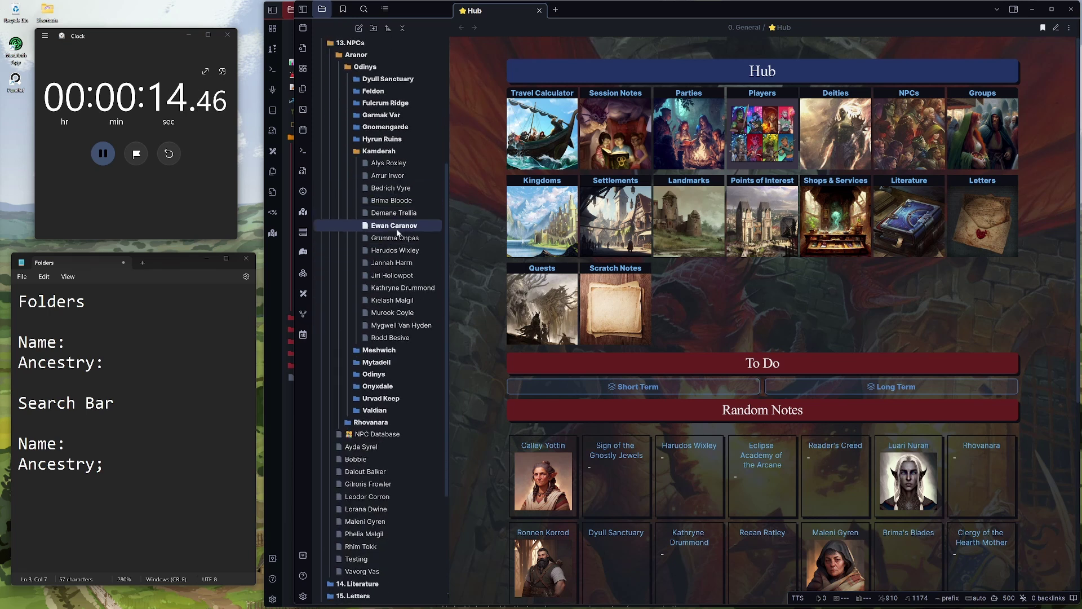
{"action": "scroll", "coordinate": [397, 237], "scroll_direction": "up", "scroll_amount": 1}
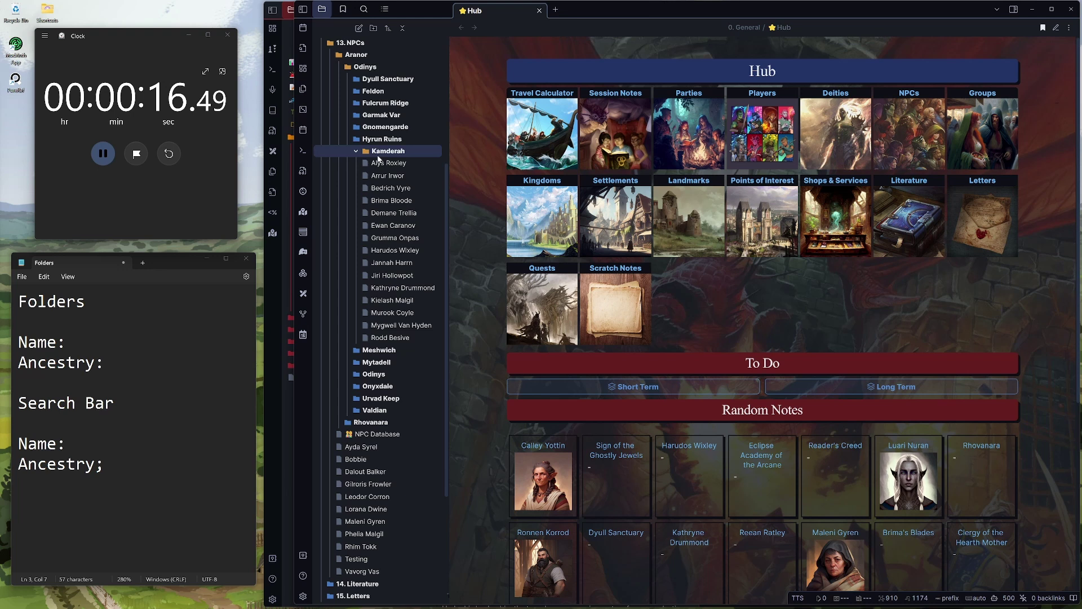
{"action": "left_click", "coordinate": [378, 158]}
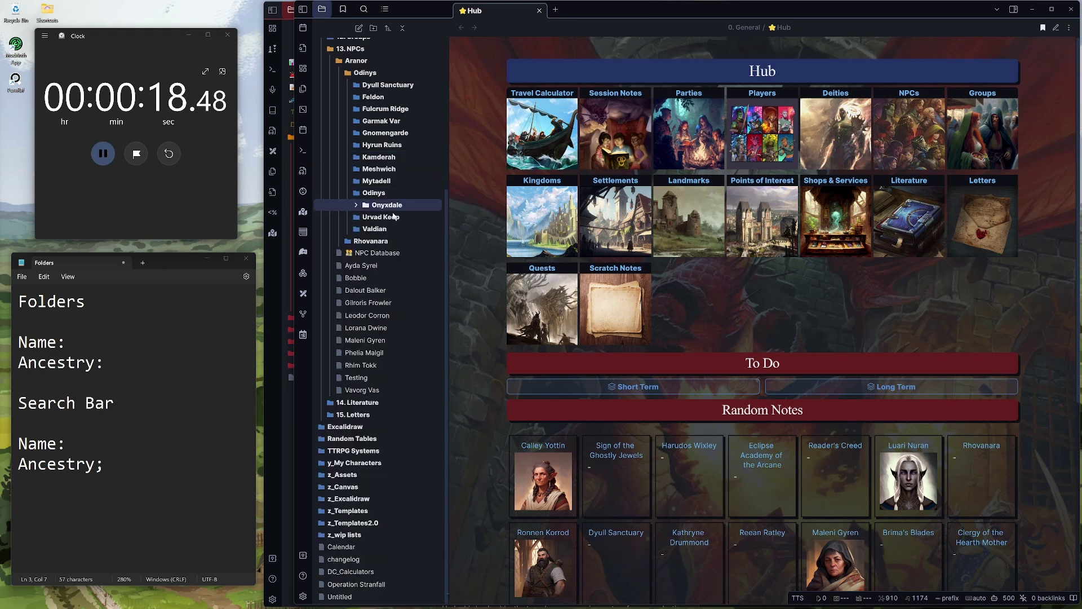
{"action": "left_click", "coordinate": [384, 228]}
{"action": "scroll", "coordinate": [397, 254], "scroll_direction": "down", "scroll_amount": 6}
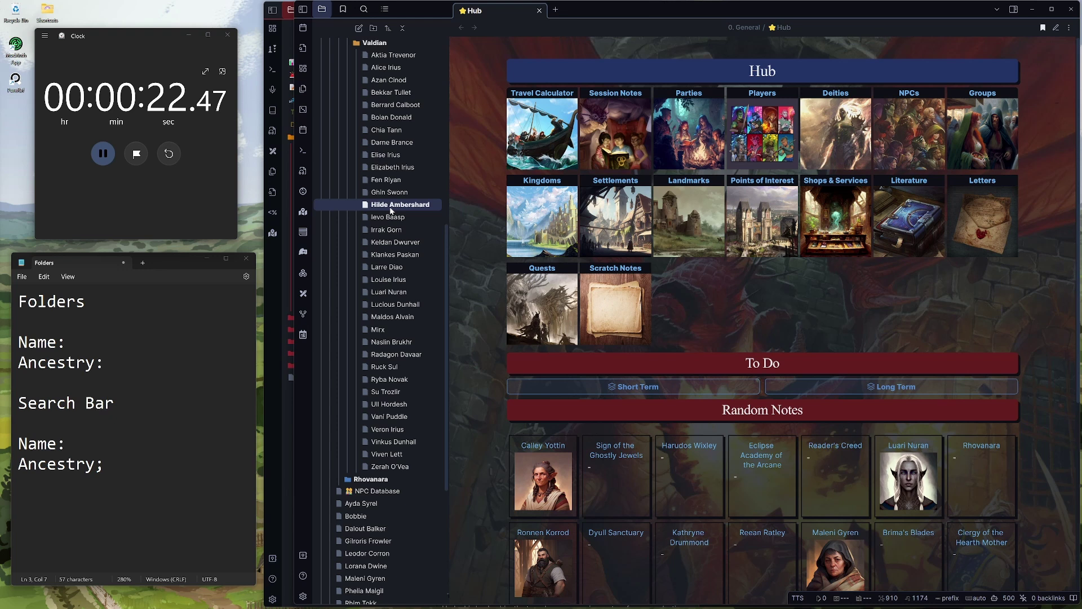
{"action": "left_click", "coordinate": [102, 153]}
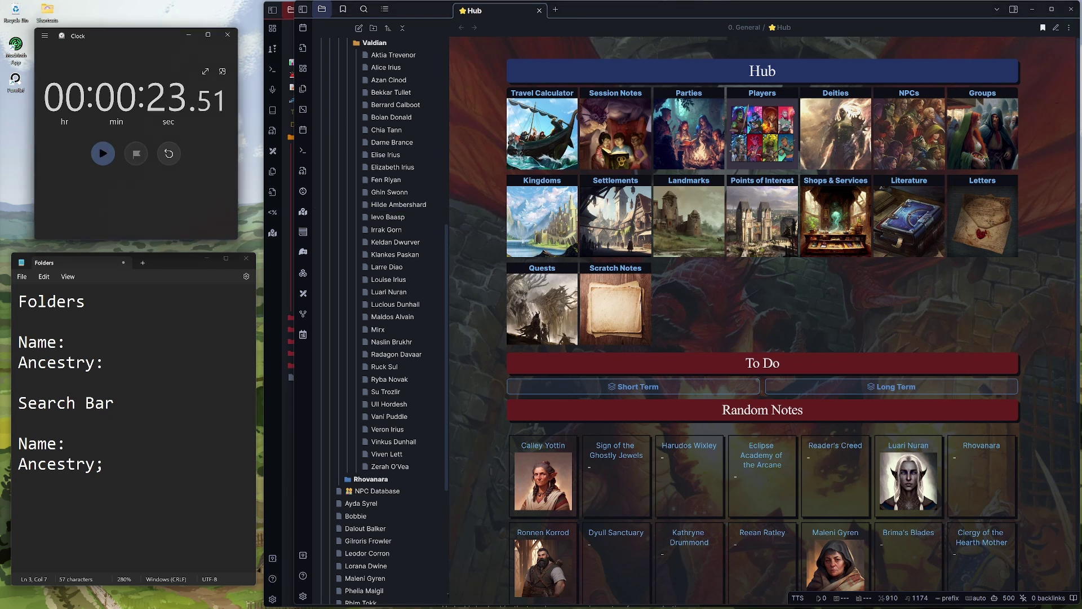
Step: Log 'Name: 23s' under Folders, reset the stopwatch, and collapse all vault folders
{"action": "left_click", "coordinate": [120, 344]}
{"action": "type", "text": "23"}
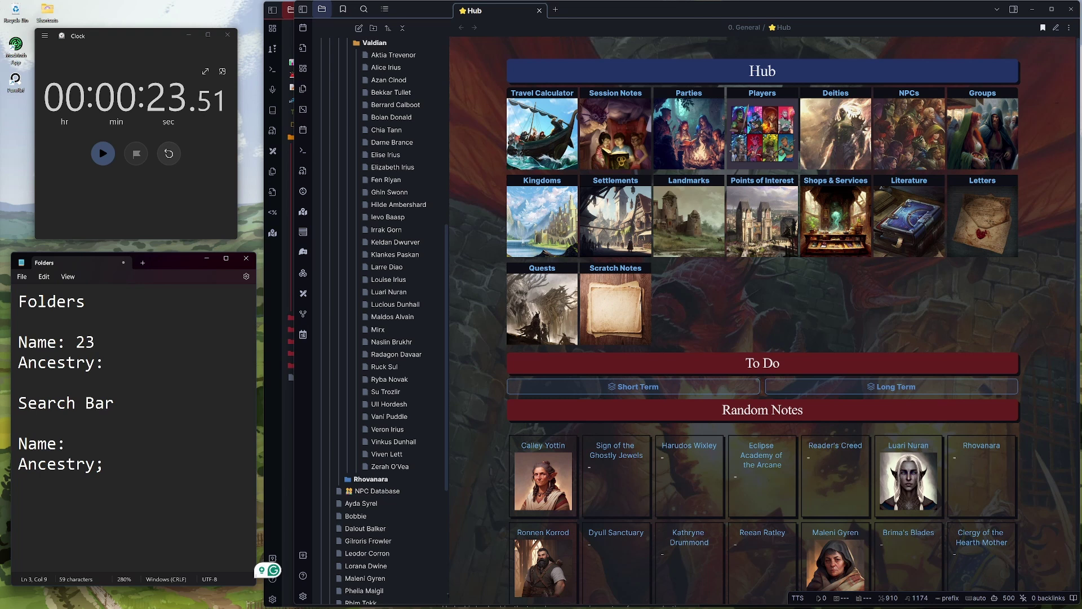
{"action": "type", "text": "s"}
{"action": "left_click", "coordinate": [168, 153]}
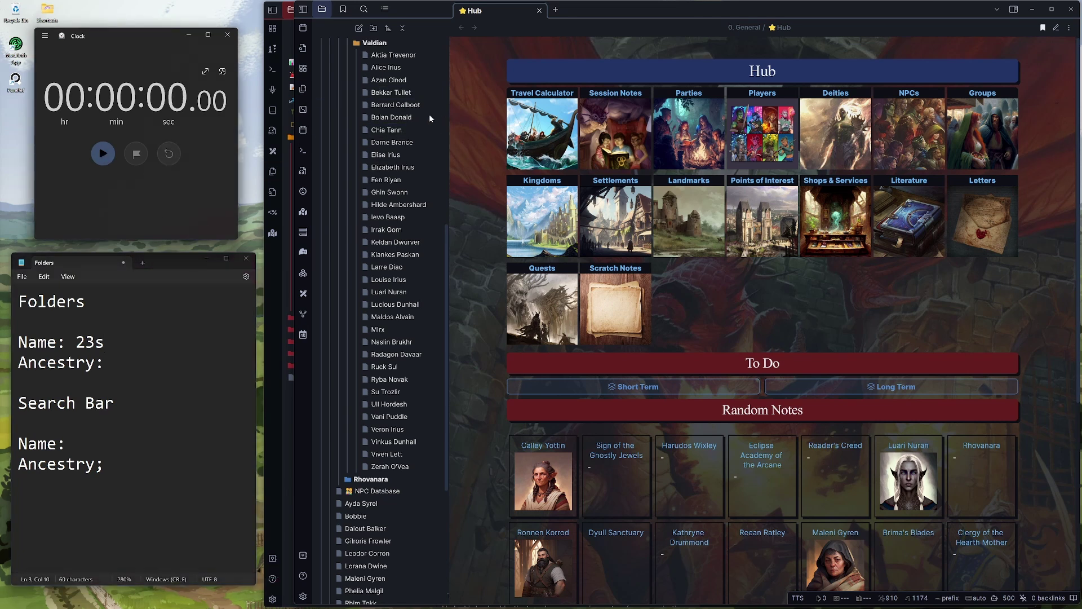
{"action": "left_click", "coordinate": [403, 29]}
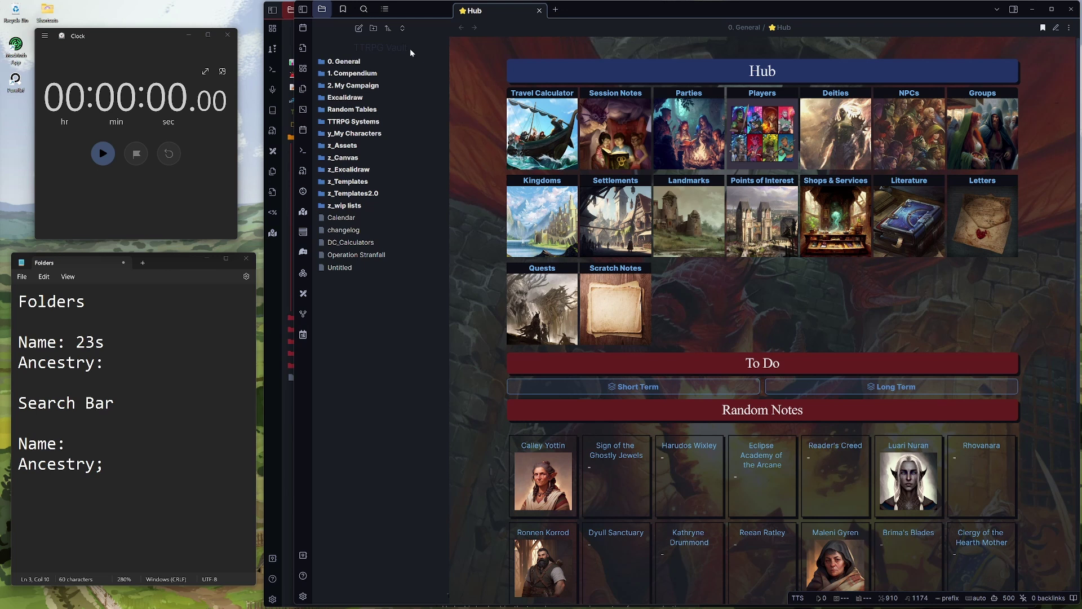
Step: Start the stopwatch and browse the 13. NPCs notes from Ayda Syrel through Vavorg Vas
{"action": "left_click", "coordinate": [102, 154]}
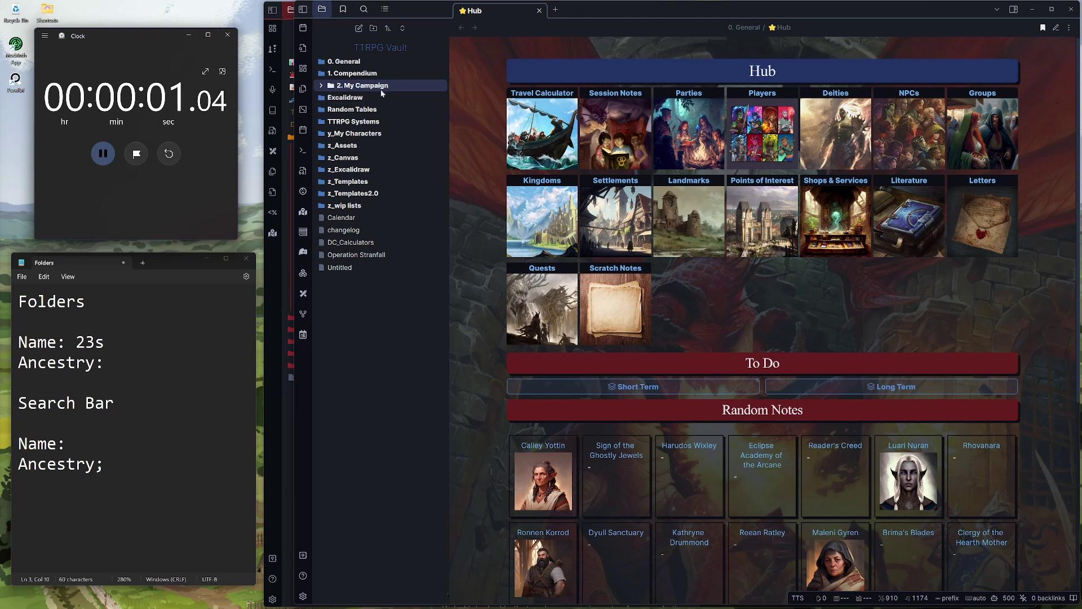
{"action": "left_click", "coordinate": [366, 86]}
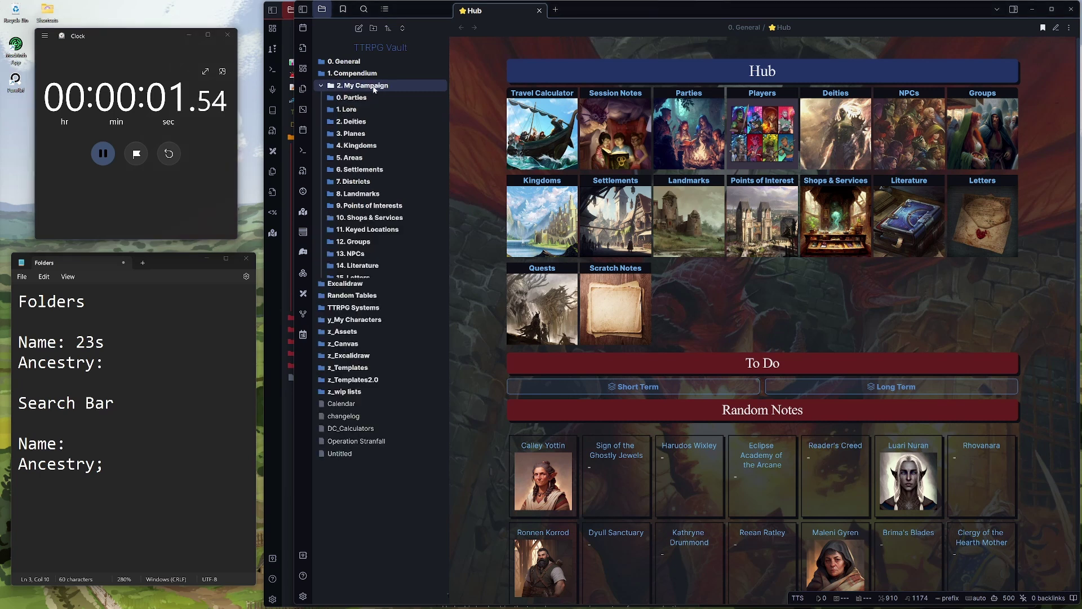
{"action": "left_click", "coordinate": [380, 253]}
{"action": "left_click", "coordinate": [367, 290]}
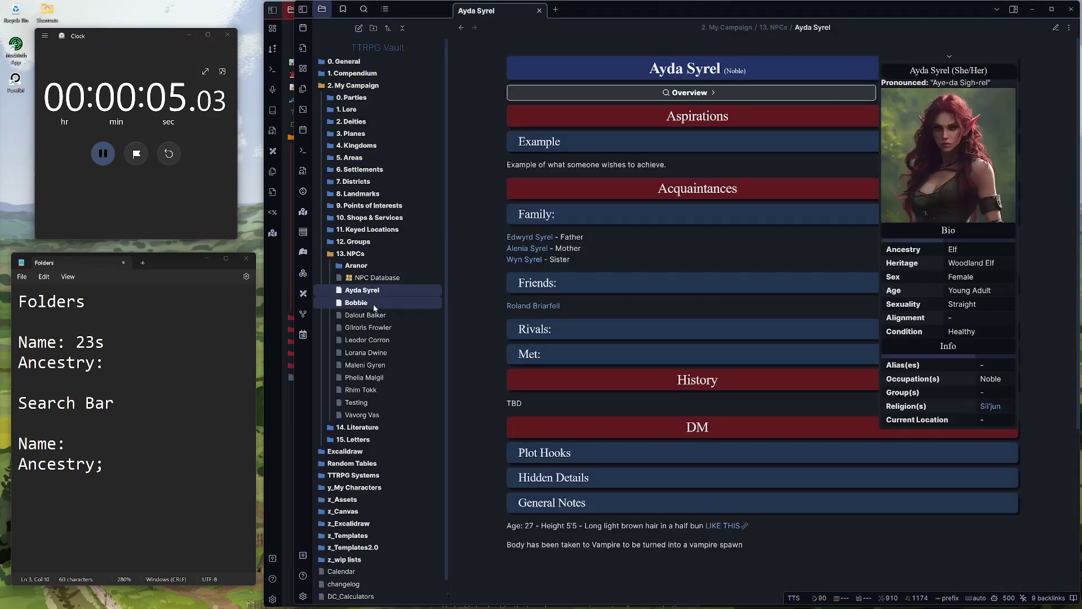
{"action": "left_click", "coordinate": [374, 304]}
{"action": "left_click", "coordinate": [374, 315]}
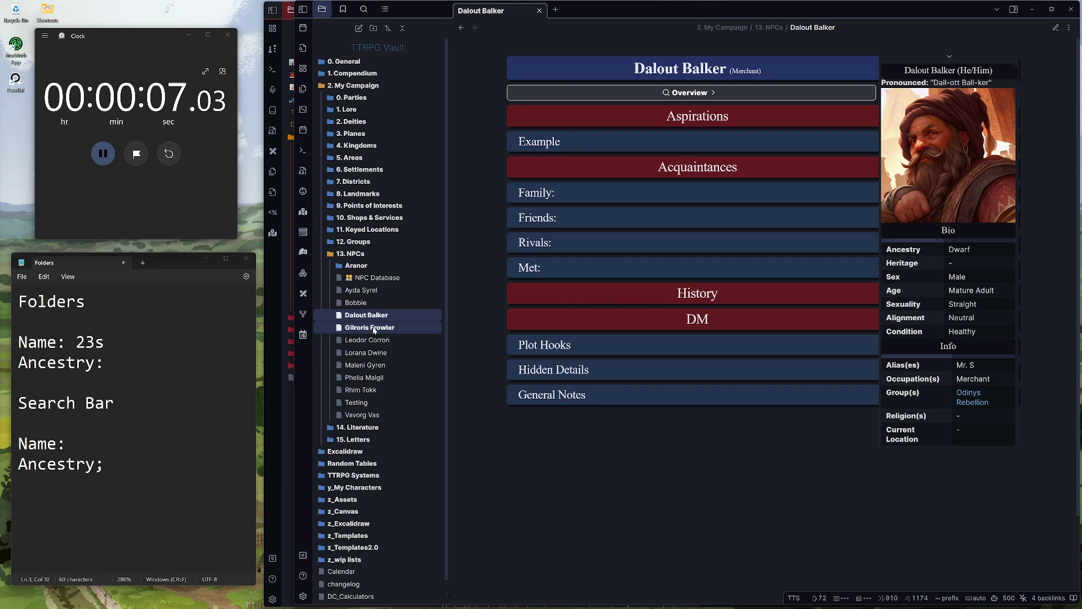
{"action": "left_click", "coordinate": [373, 328]}
{"action": "left_click", "coordinate": [369, 341]}
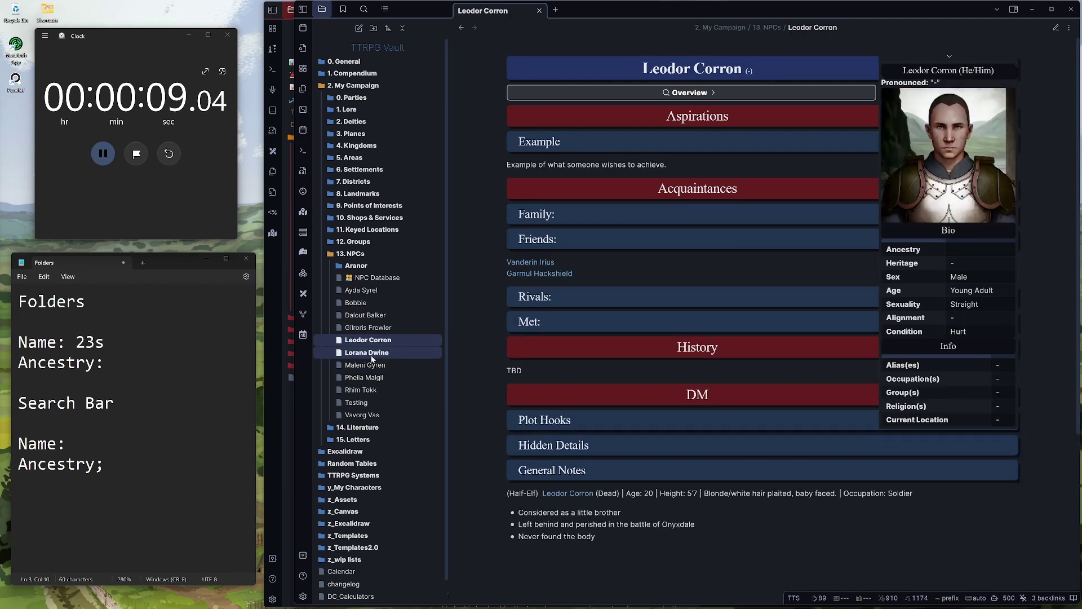
{"action": "left_click", "coordinate": [372, 354]}
{"action": "left_click", "coordinate": [372, 366]}
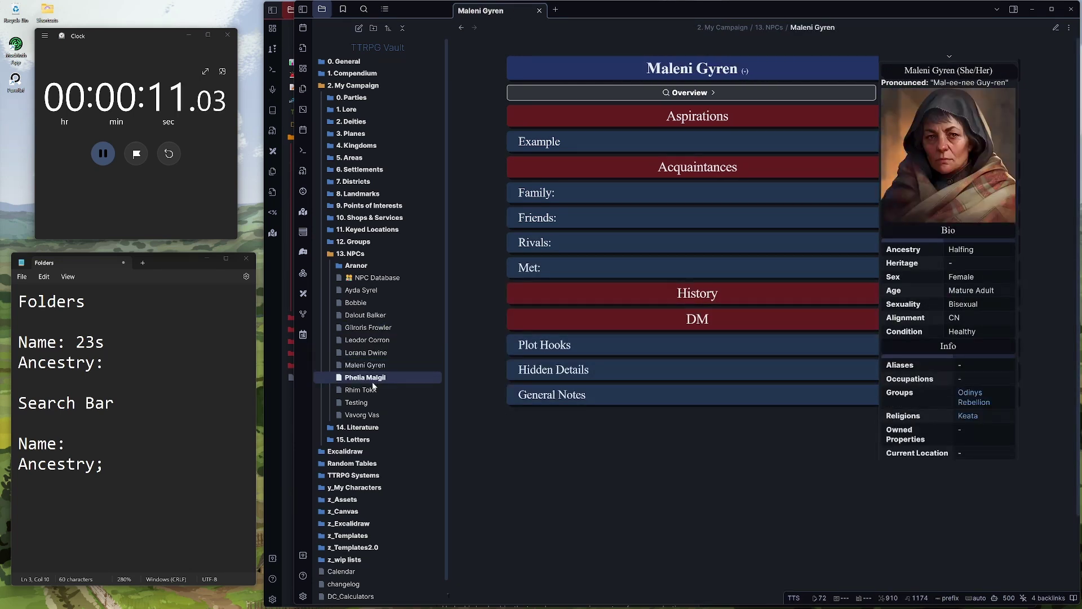
{"action": "left_click", "coordinate": [374, 377]}
{"action": "left_click", "coordinate": [373, 390]}
{"action": "left_click", "coordinate": [375, 403]}
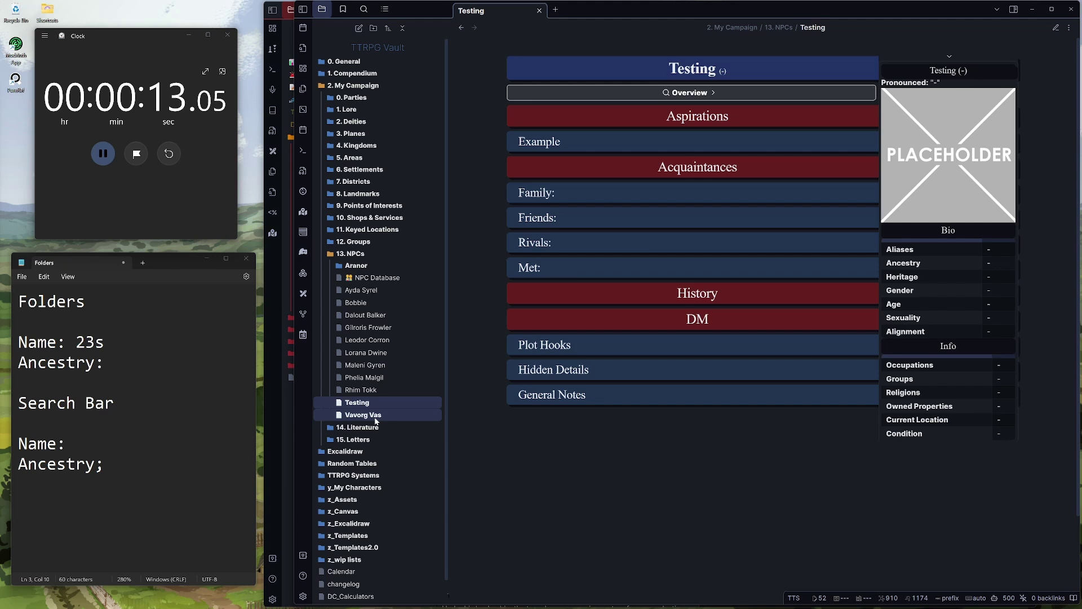
{"action": "left_click", "coordinate": [377, 415]}
Step: Browse Aranor > Odinys > Kamderah notes to Grumma Onpas, stopping the stopwatch at 25.59 seconds
{"action": "left_click", "coordinate": [373, 268]}
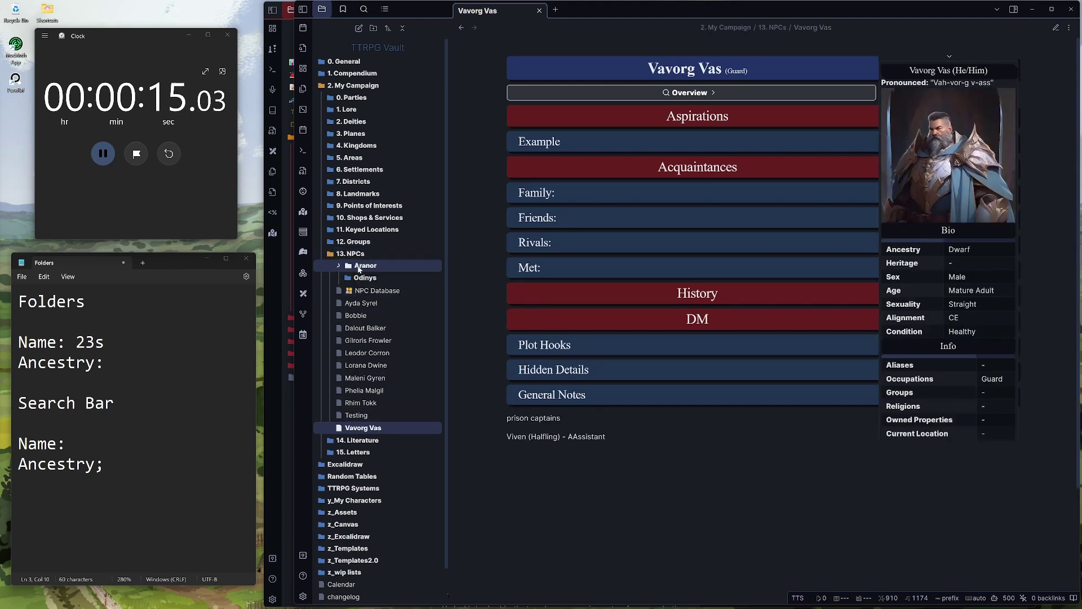
{"action": "left_click", "coordinate": [365, 278]}
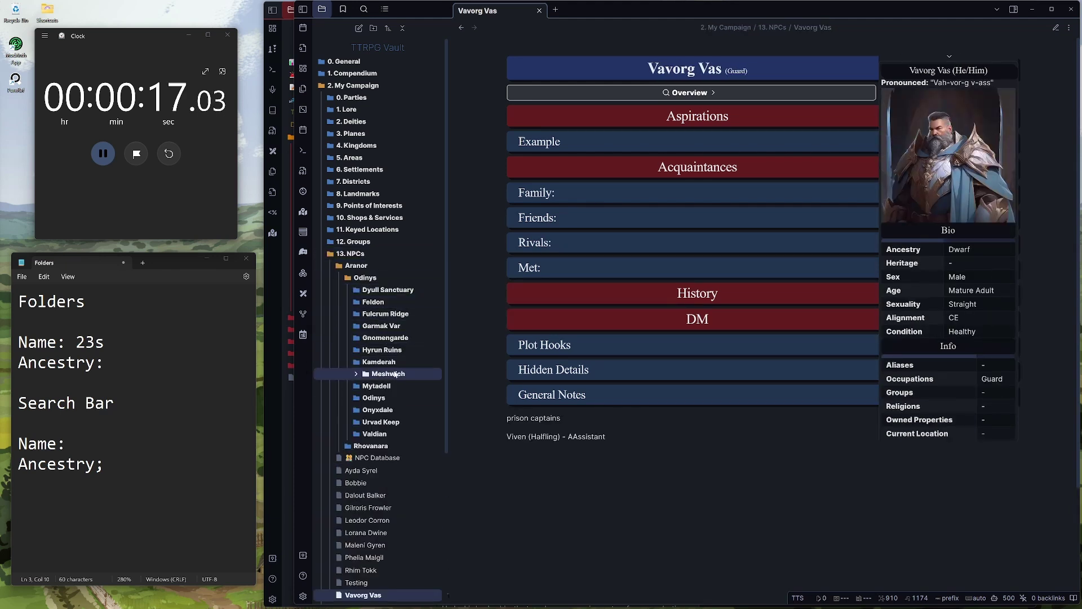
{"action": "left_click", "coordinate": [393, 366]}
{"action": "scroll", "coordinate": [394, 338], "scroll_direction": "down", "scroll_amount": 3}
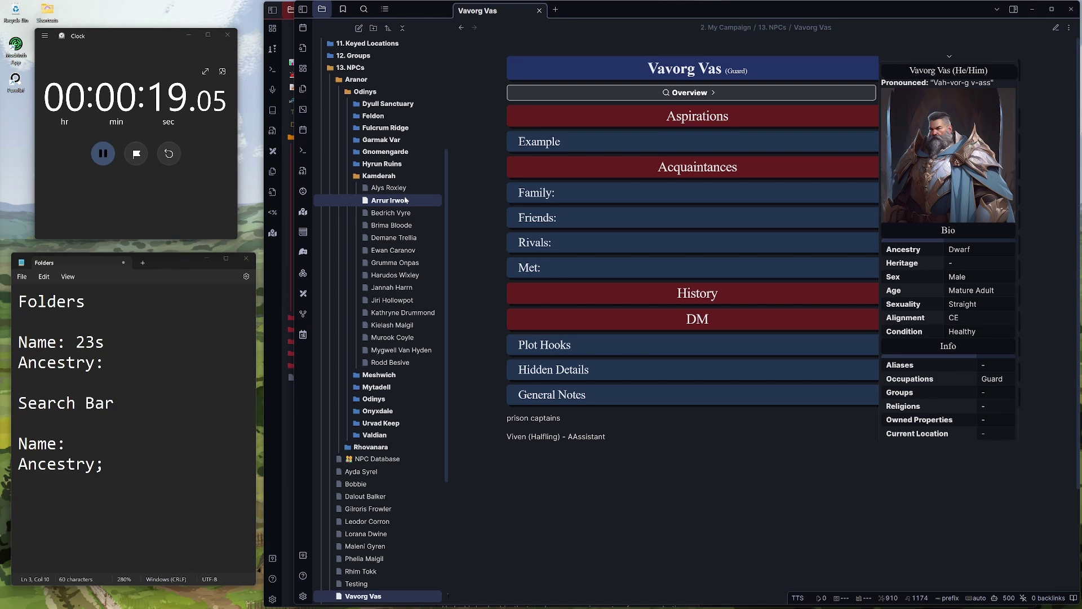
{"action": "left_click", "coordinate": [396, 192]}
{"action": "left_click", "coordinate": [397, 201]}
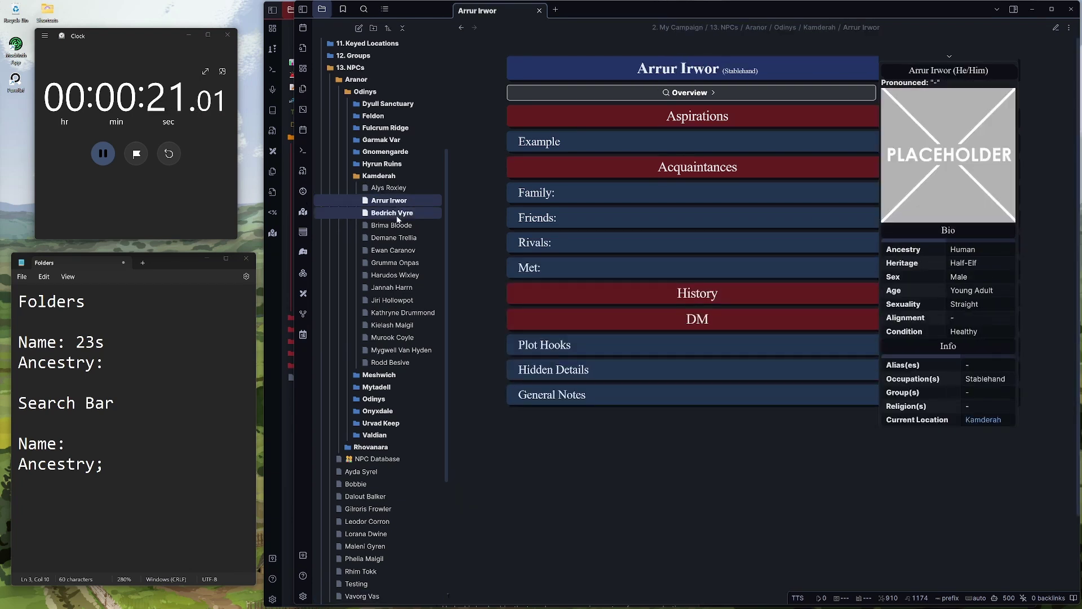
{"action": "left_click", "coordinate": [398, 213]}
{"action": "left_click", "coordinate": [399, 226]}
{"action": "left_click", "coordinate": [400, 238]}
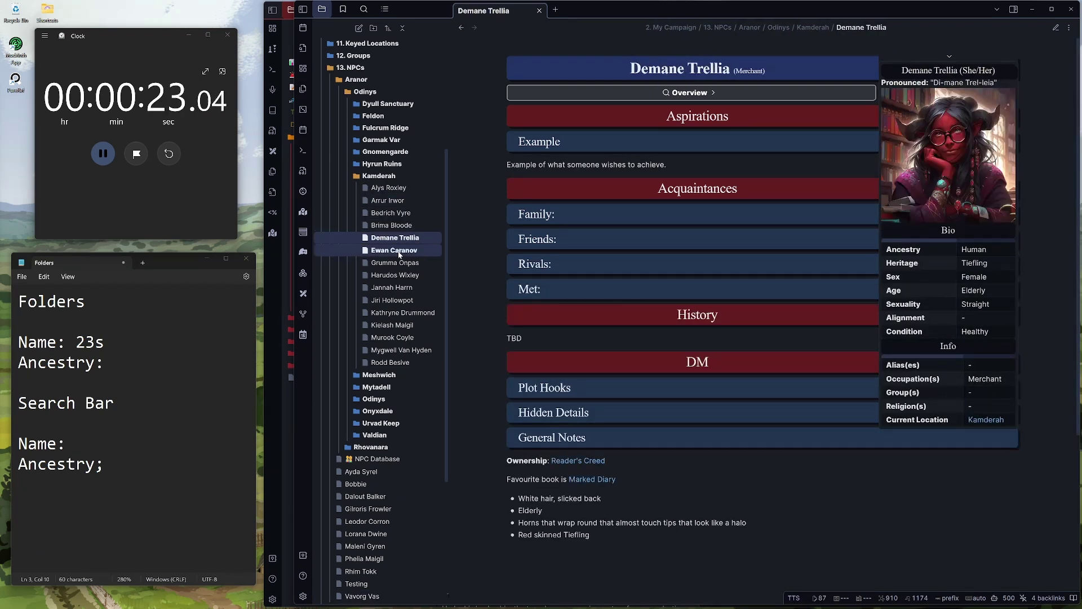
{"action": "left_click", "coordinate": [399, 250]}
{"action": "left_click", "coordinate": [399, 264]}
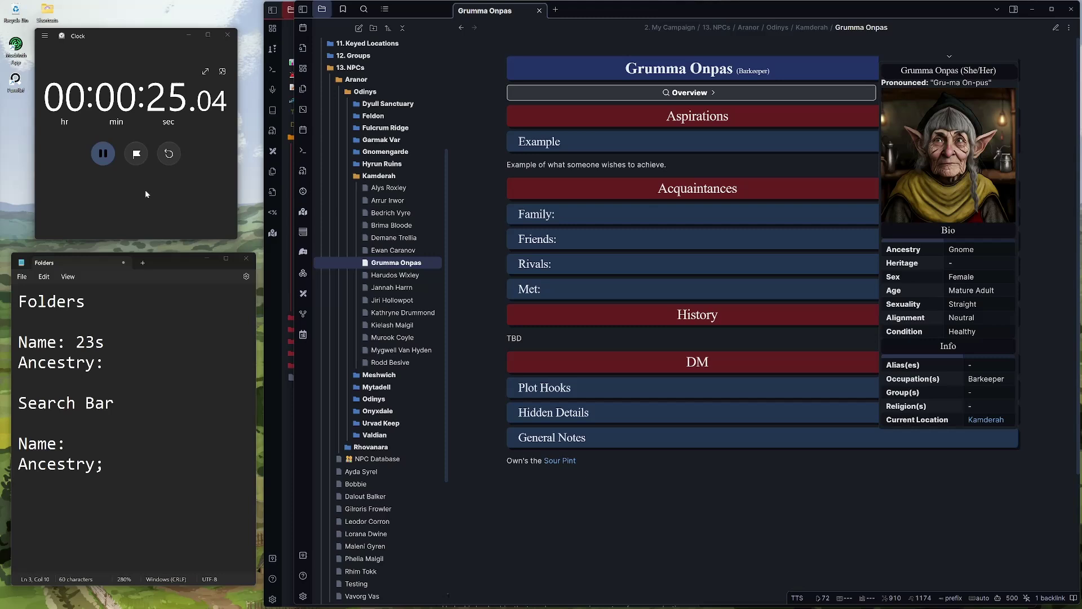
{"action": "left_click", "coordinate": [108, 157]}
{"action": "left_click", "coordinate": [103, 153]}
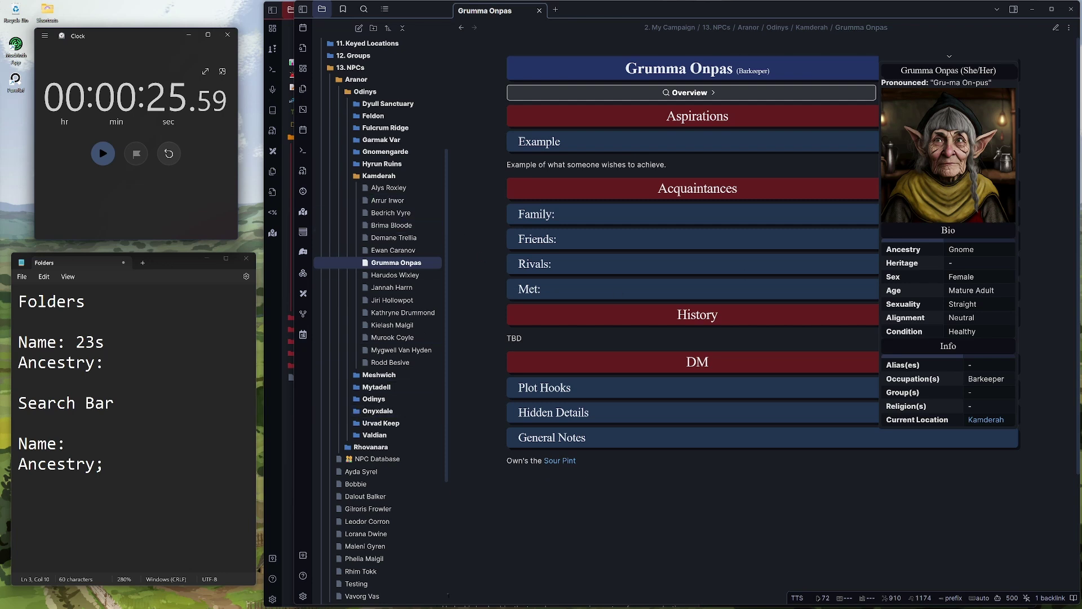
Step: Log 'Ancestry: 25s', reset the stopwatch to zero, and close the Grumma Onpas note
{"action": "left_click", "coordinate": [133, 362]}
{"action": "type", "text": "25"}
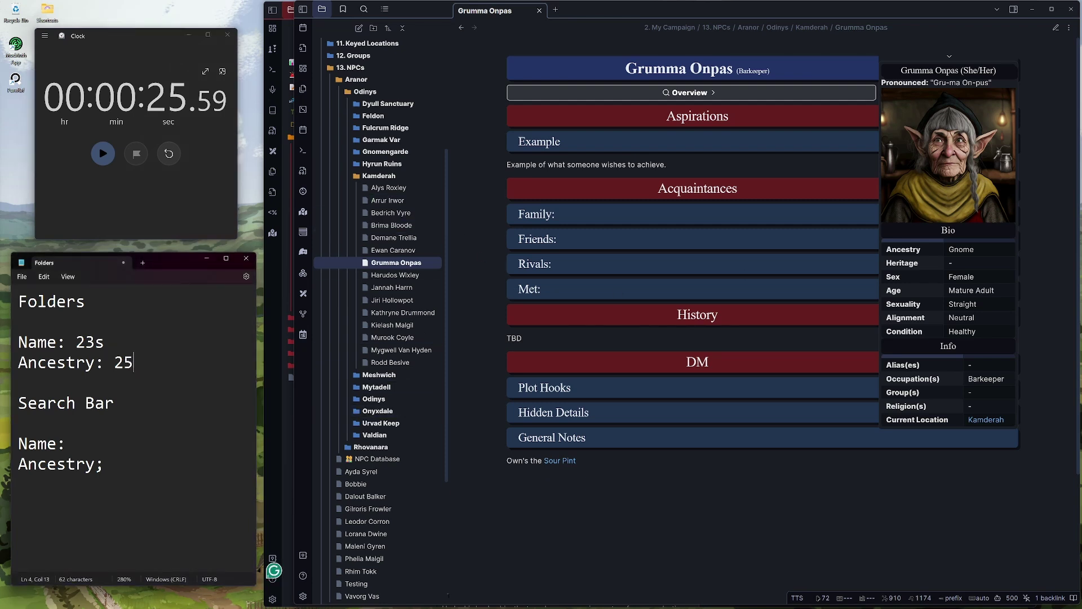
{"action": "type", "text": "s"}
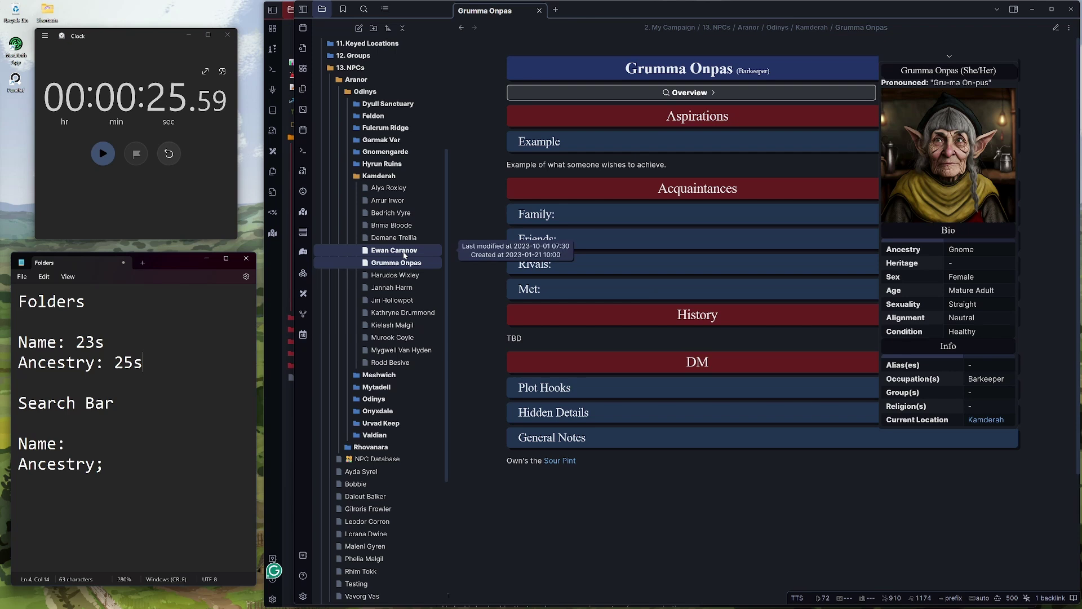
{"action": "left_click", "coordinate": [167, 152]}
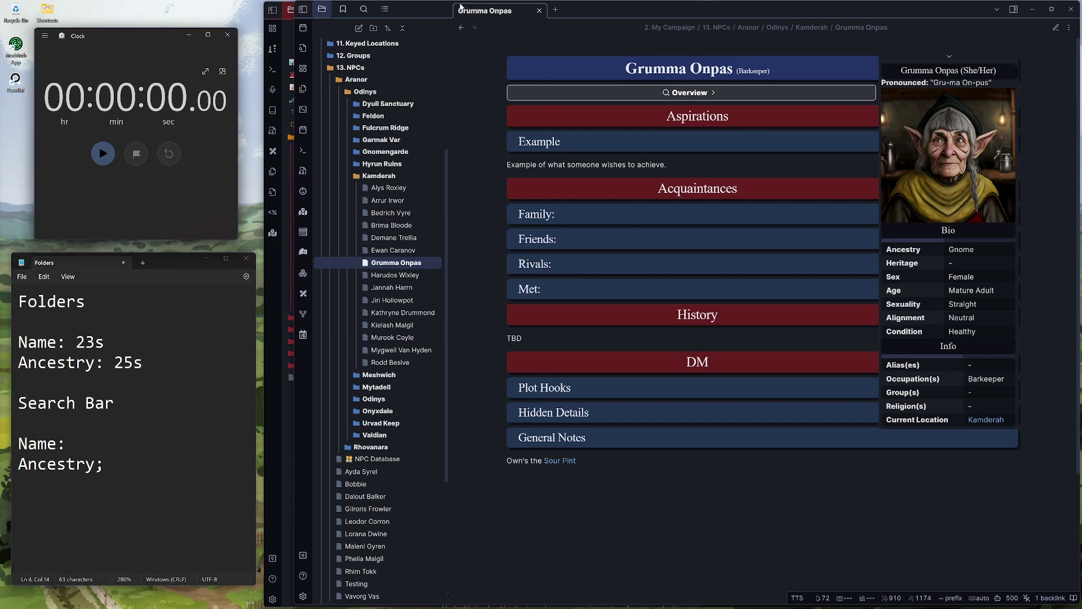
{"action": "left_click", "coordinate": [538, 12]}
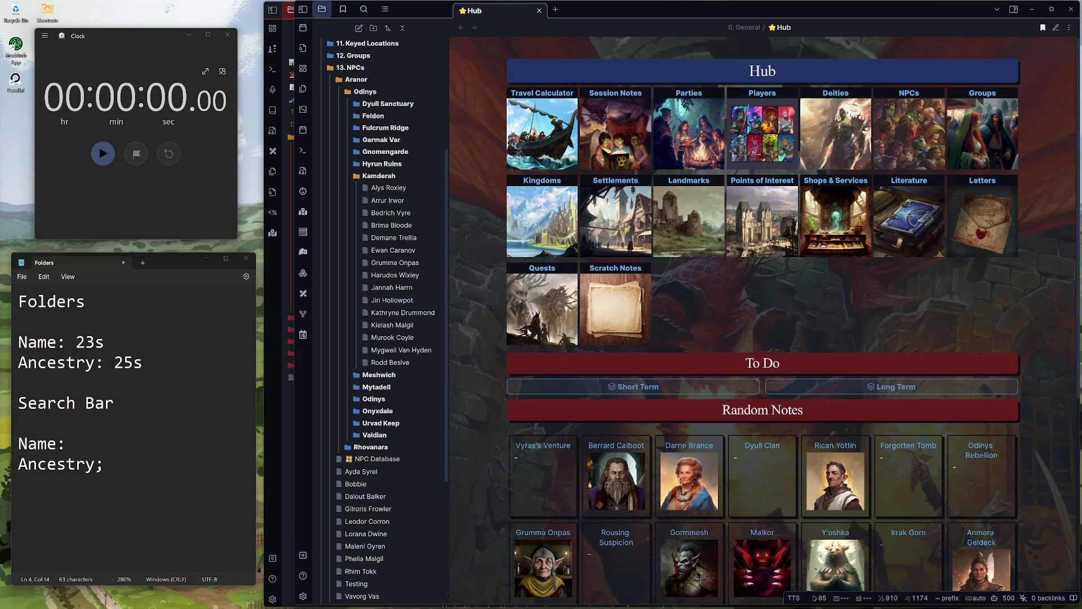
Step: Close the Onyxdale note in the TTRPG Vault 2.0 window to reveal the Vault Hub
{"action": "left_click", "coordinate": [274, 279]}
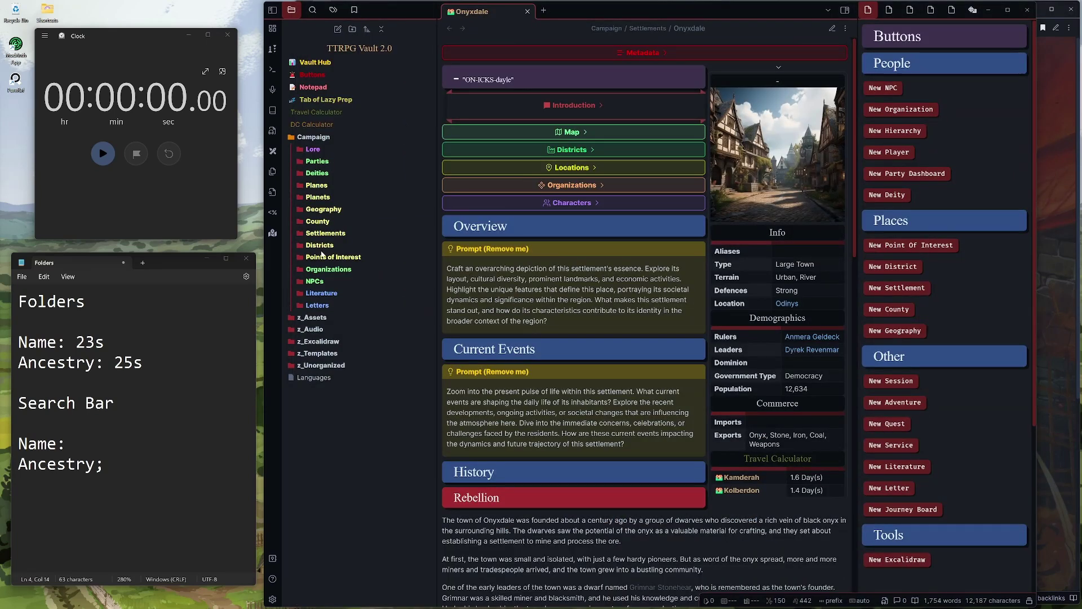
{"action": "left_click", "coordinate": [527, 11]}
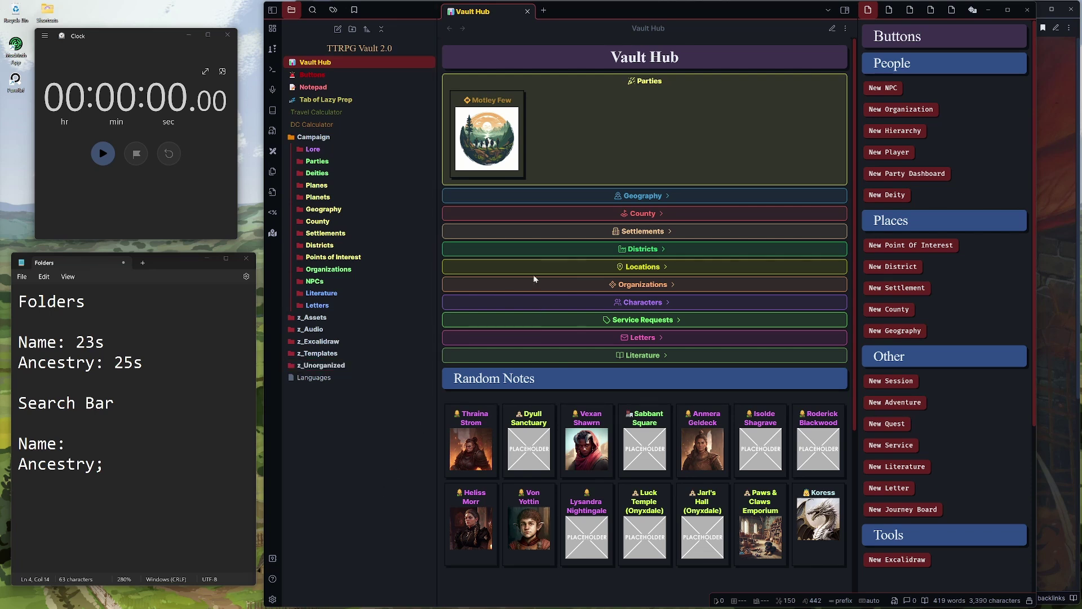
{"action": "left_click", "coordinate": [109, 154]}
{"action": "left_click", "coordinate": [566, 132]}
{"action": "key", "text": "ctrl+o"}
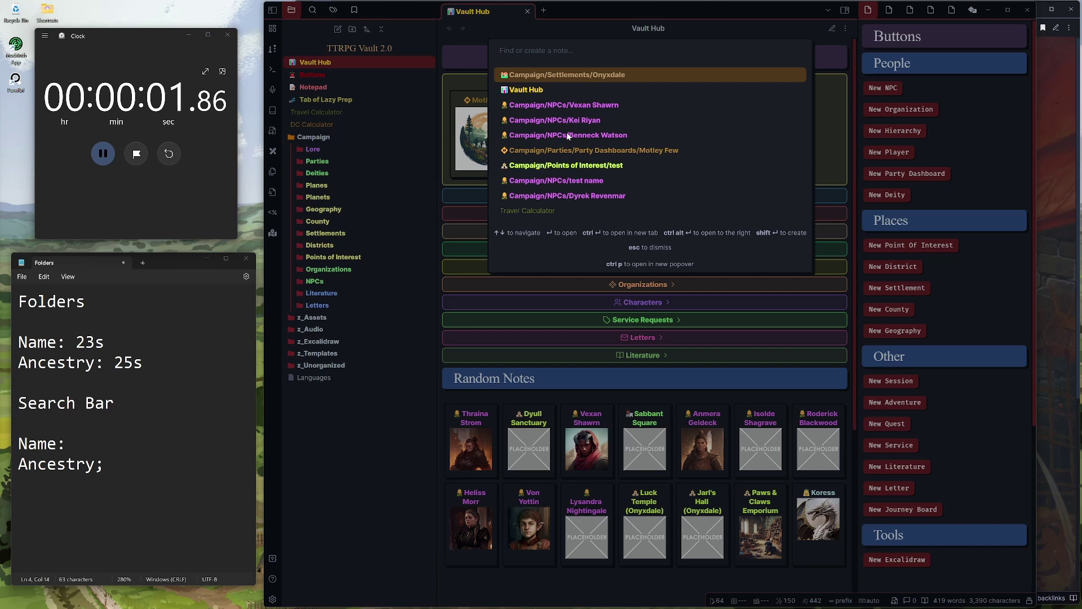
{"action": "type", "text": "benn"}
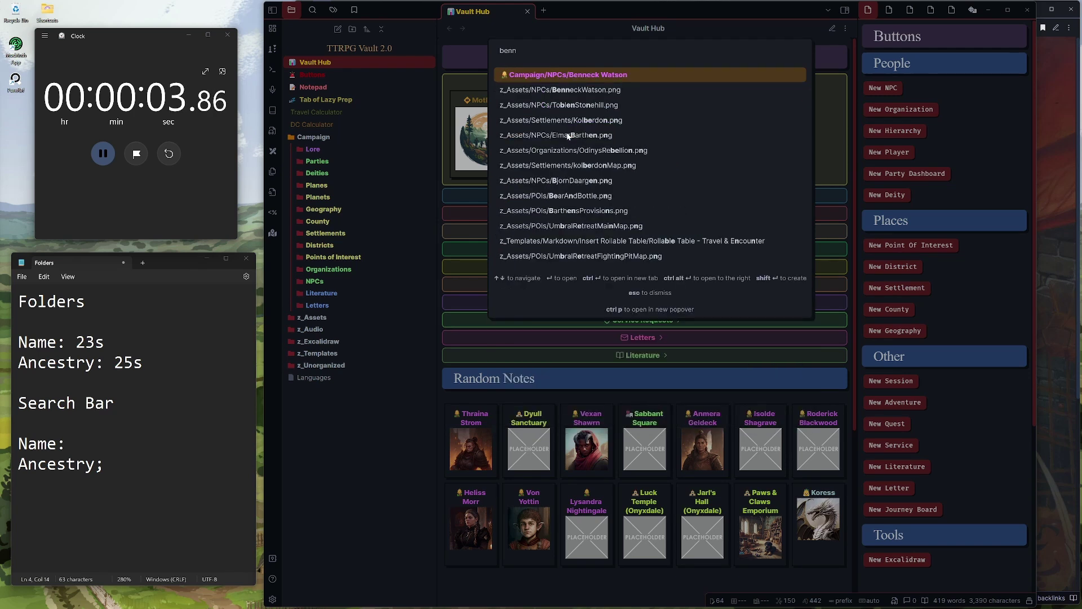
{"action": "key", "text": "Return"}
Step: Stop the stopwatch at 5.20 seconds and log 'Name: 3s' under Search Bar
{"action": "left_click", "coordinate": [201, 90]}
{"action": "key", "text": "space"}
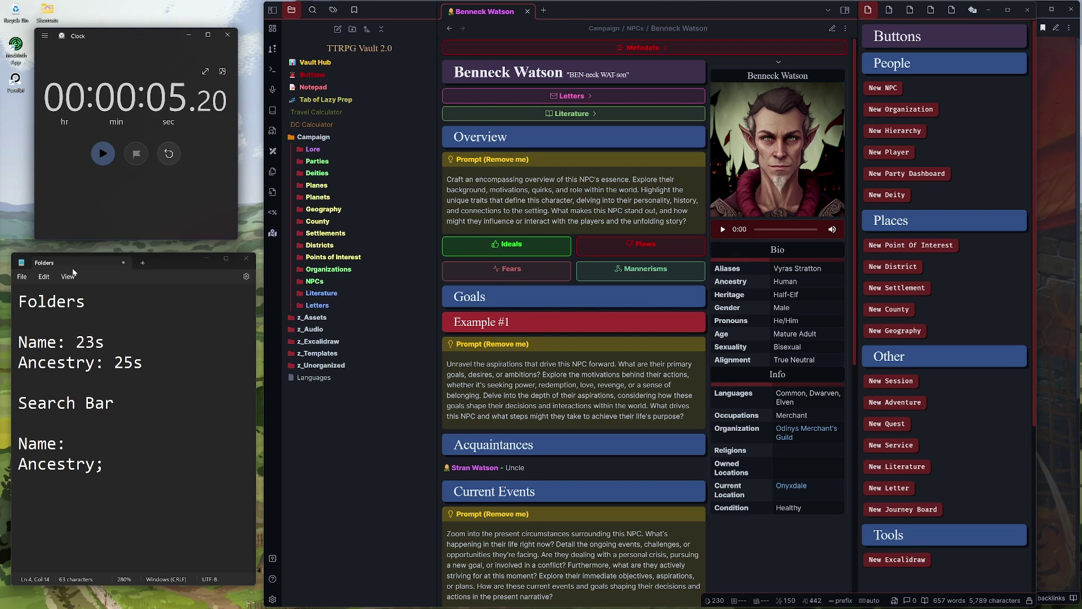
{"action": "left_click", "coordinate": [113, 444]}
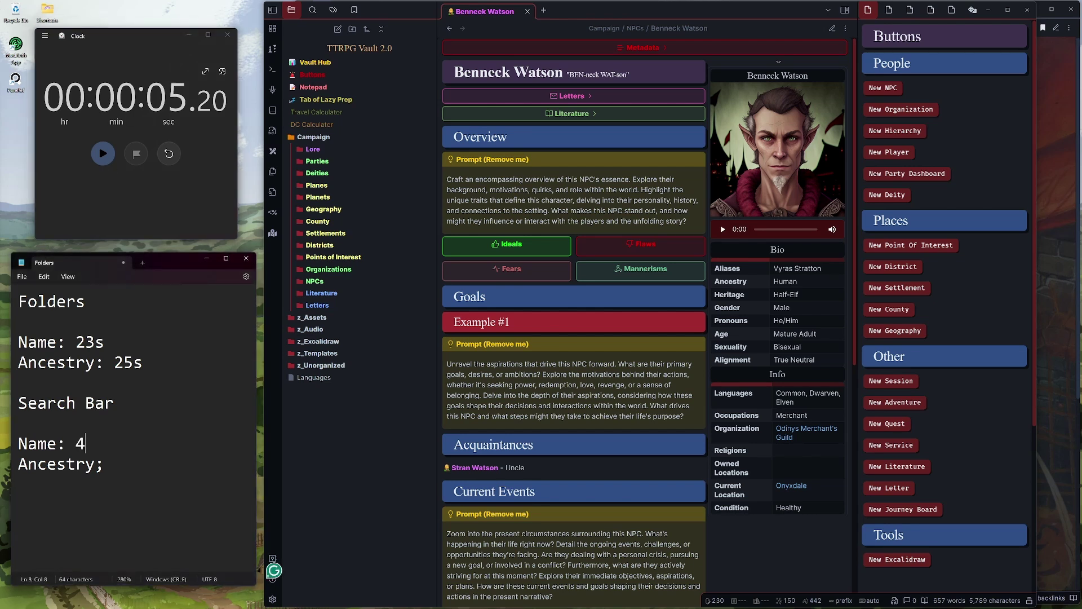
{"action": "type", "text": "3s"}
Step: Expand the note's Metadata callout and its Bio section, leaving Art collapsed
{"action": "left_click", "coordinate": [653, 50]}
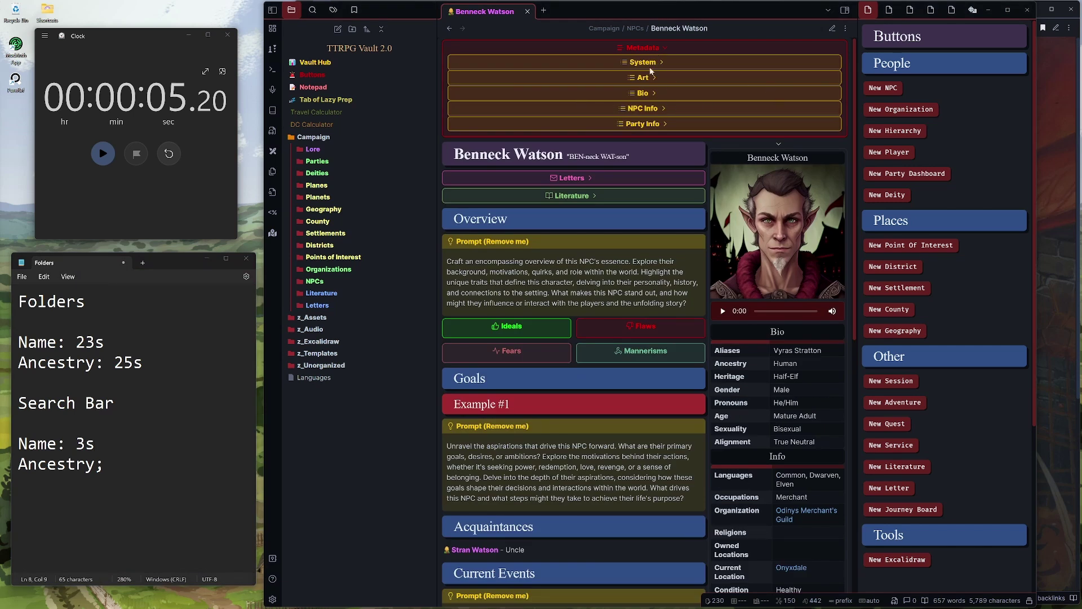
{"action": "left_click", "coordinate": [647, 76]}
{"action": "left_click", "coordinate": [647, 75]}
{"action": "left_click", "coordinate": [642, 93]}
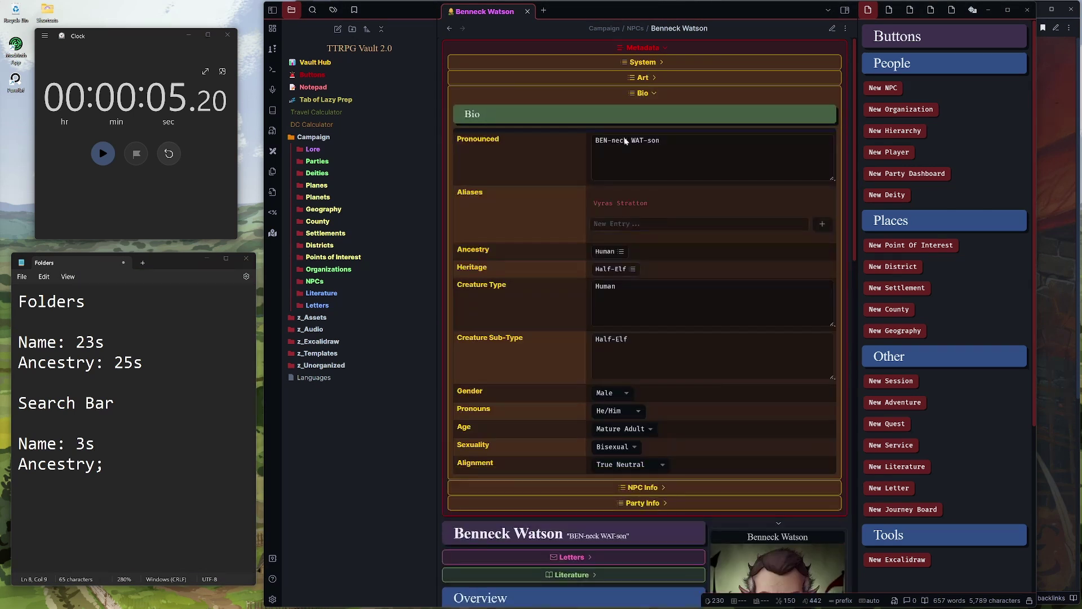
Step: Switch the Benneck Watson note to Source mode to inspect its YAML frontmatter
{"action": "key", "text": "ctrl+e"}
{"action": "left_click", "coordinate": [845, 29]}
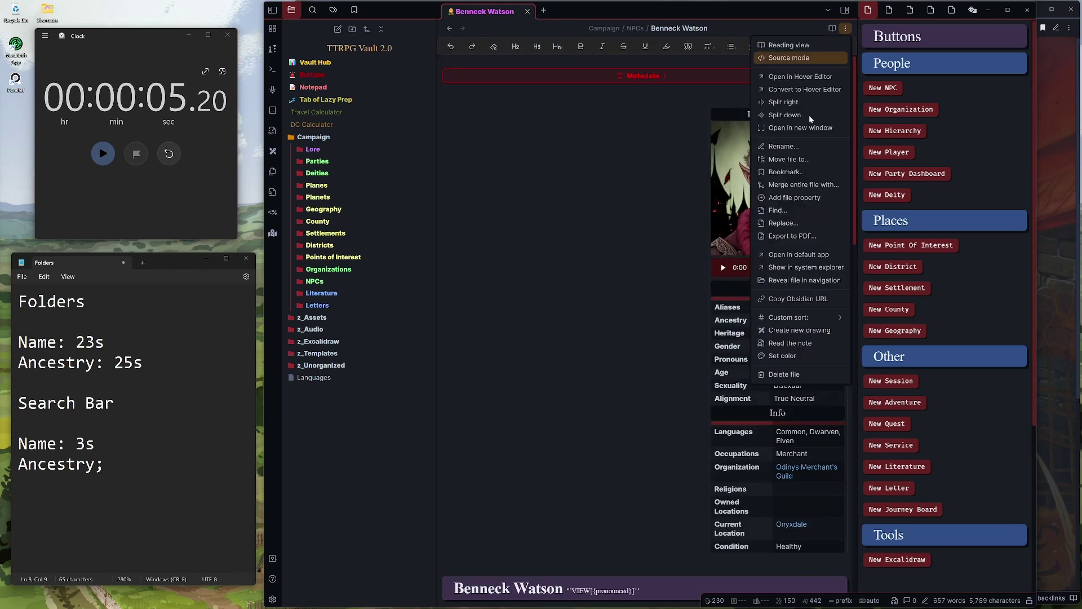
{"action": "left_click", "coordinate": [785, 62]}
{"action": "scroll", "coordinate": [785, 225], "scroll_direction": "down", "scroll_amount": 10}
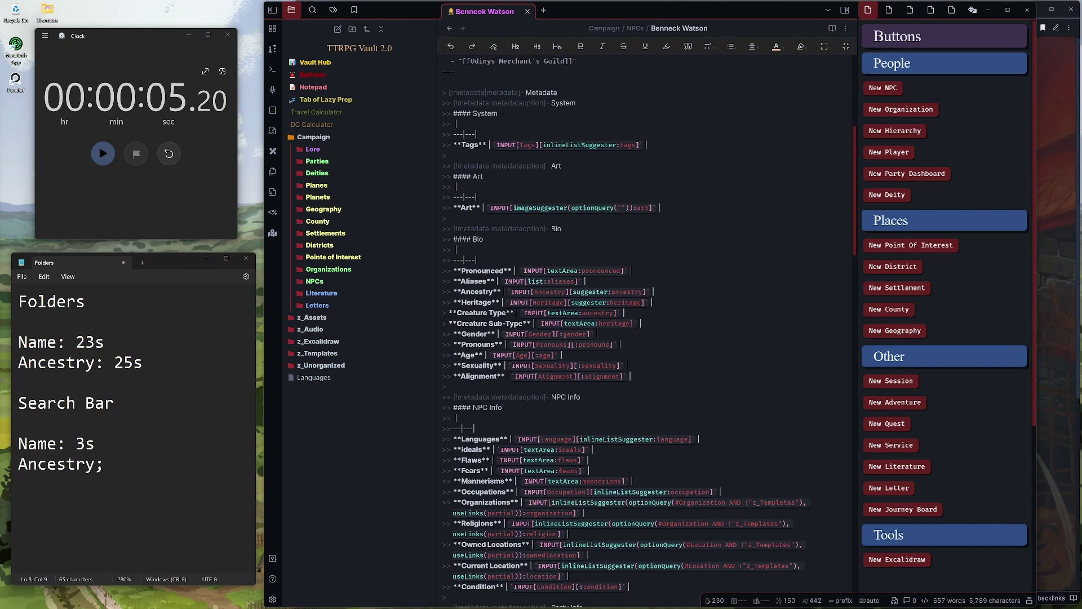
{"action": "scroll", "coordinate": [648, 331], "scroll_direction": "up", "scroll_amount": 8}
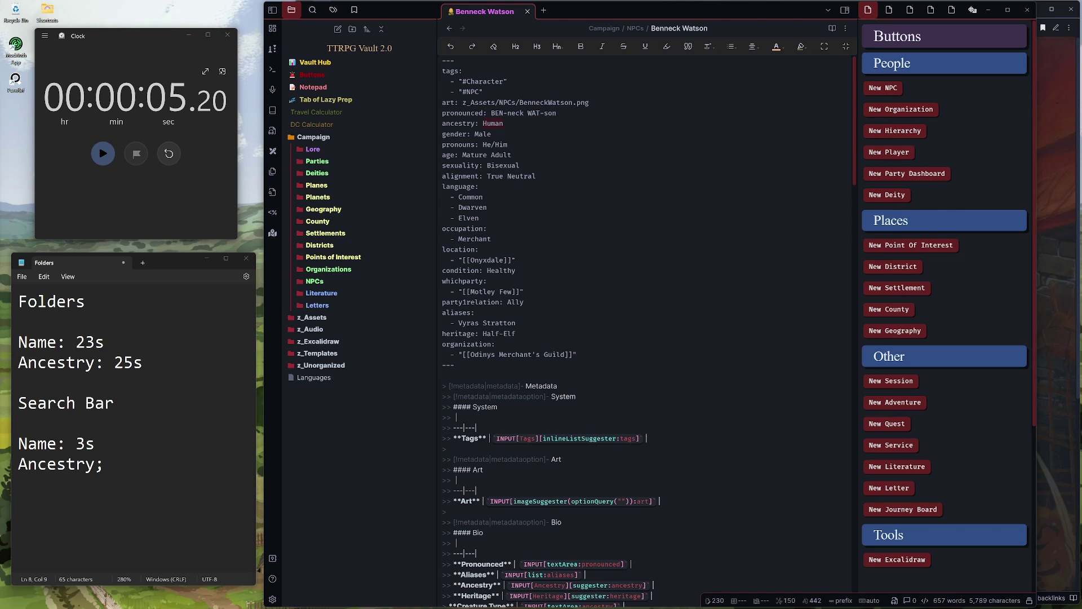
{"action": "key", "text": "ctrl+e"}
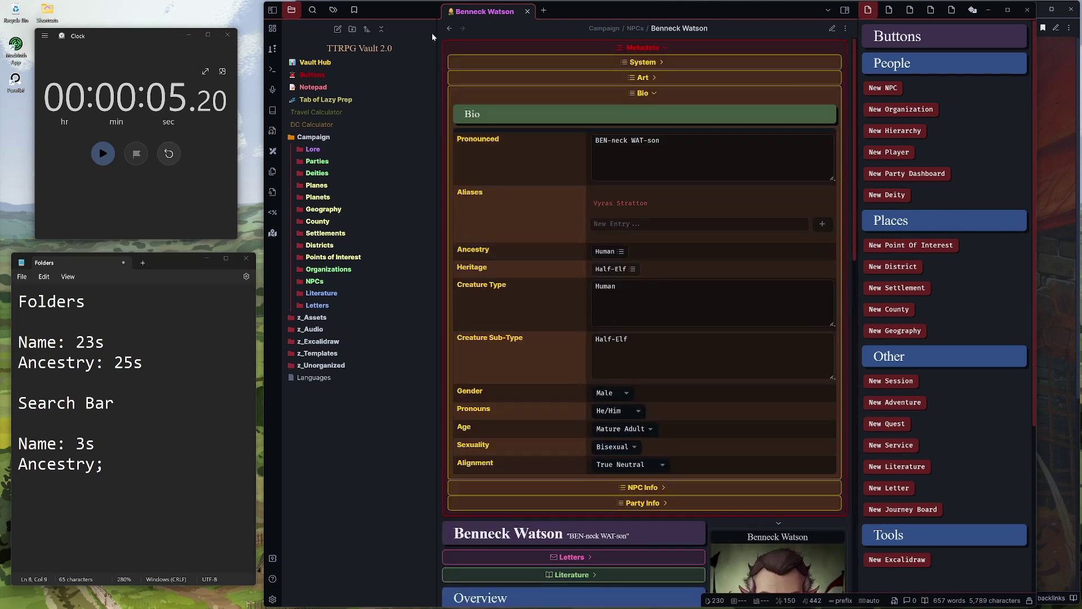
{"action": "left_click", "coordinate": [527, 12]}
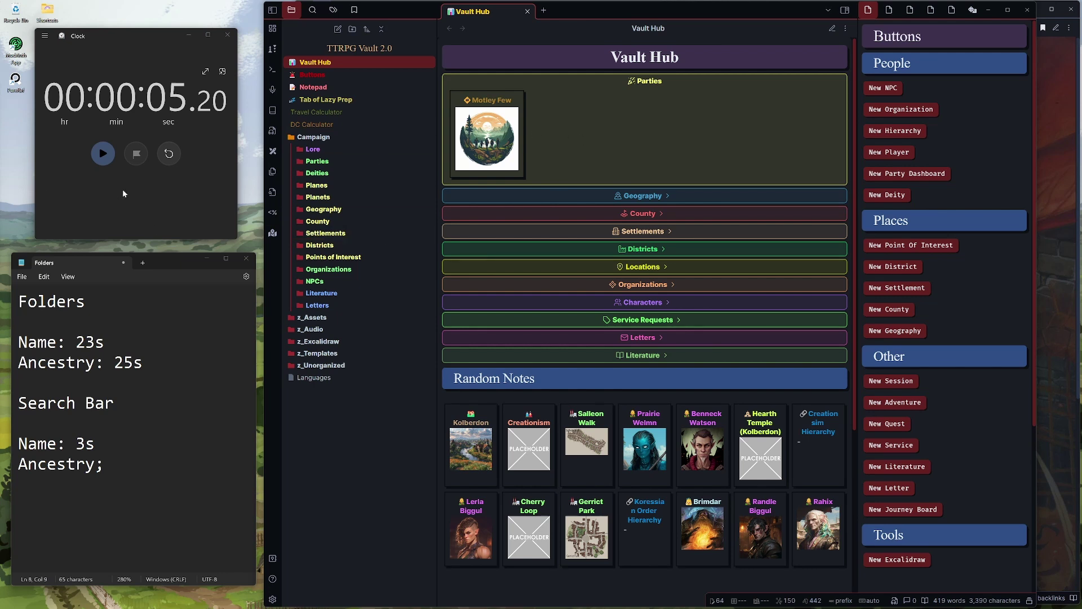
{"action": "left_click", "coordinate": [160, 155]}
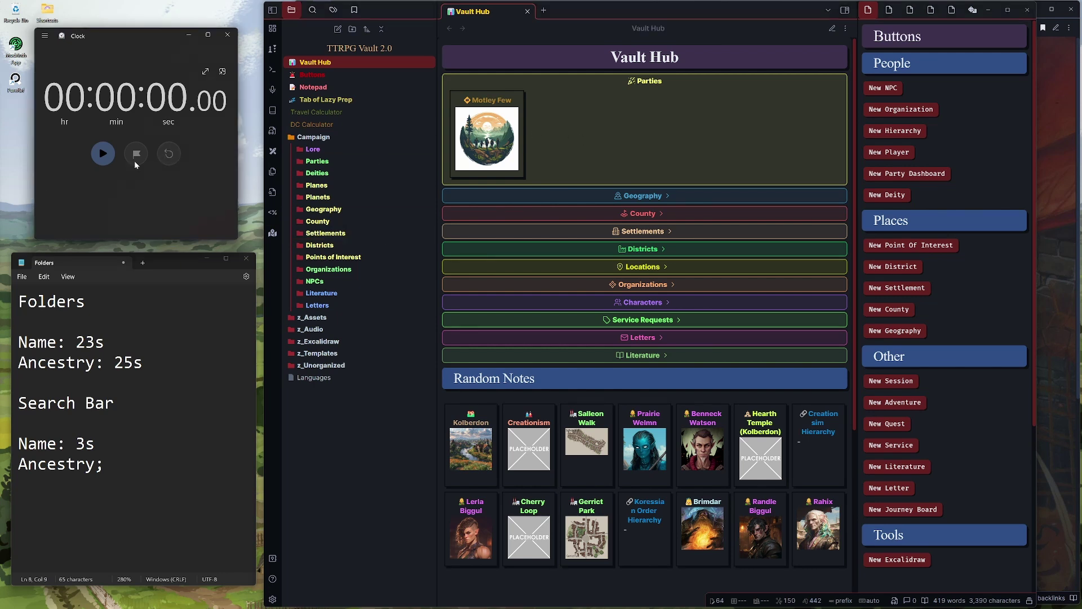
Step: Start the stopwatch, search the ancestry property for 'halfling', and open Von Yottin's note
{"action": "left_click", "coordinate": [103, 153]}
{"action": "left_click", "coordinate": [312, 10]}
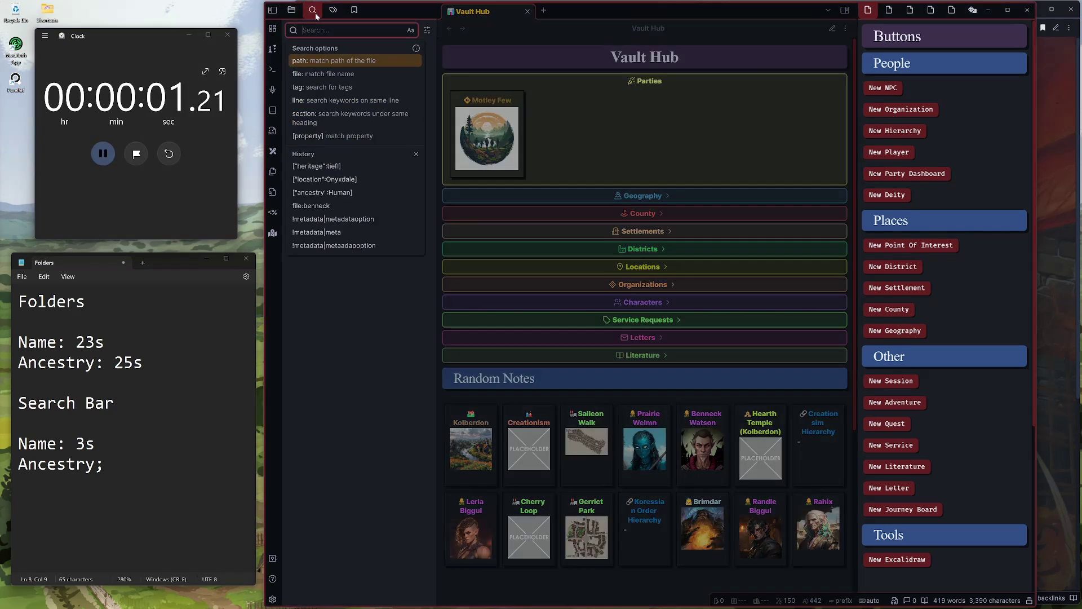
{"action": "left_click", "coordinate": [346, 133]}
{"action": "type", "text": "a"}
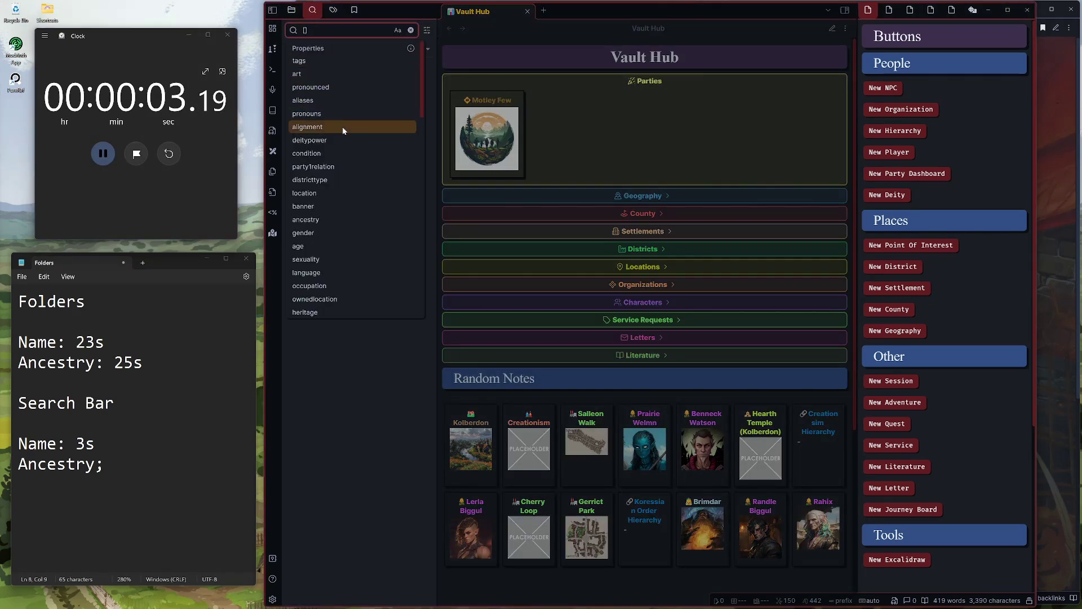
{"action": "type", "text": "nce"}
{"action": "left_click", "coordinate": [309, 63]}
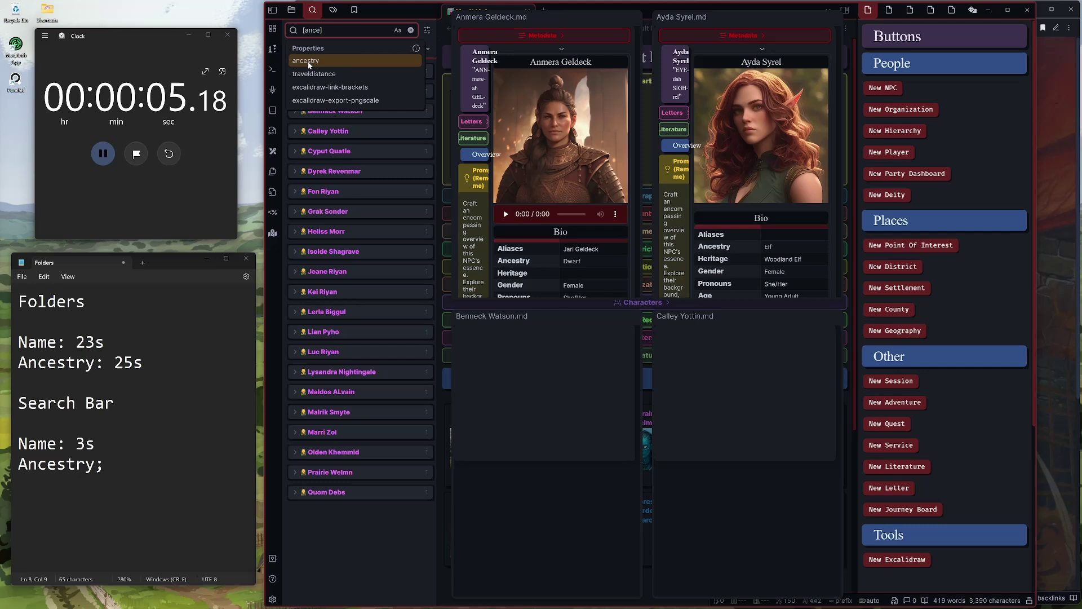
{"action": "type", "text": "halfling"}
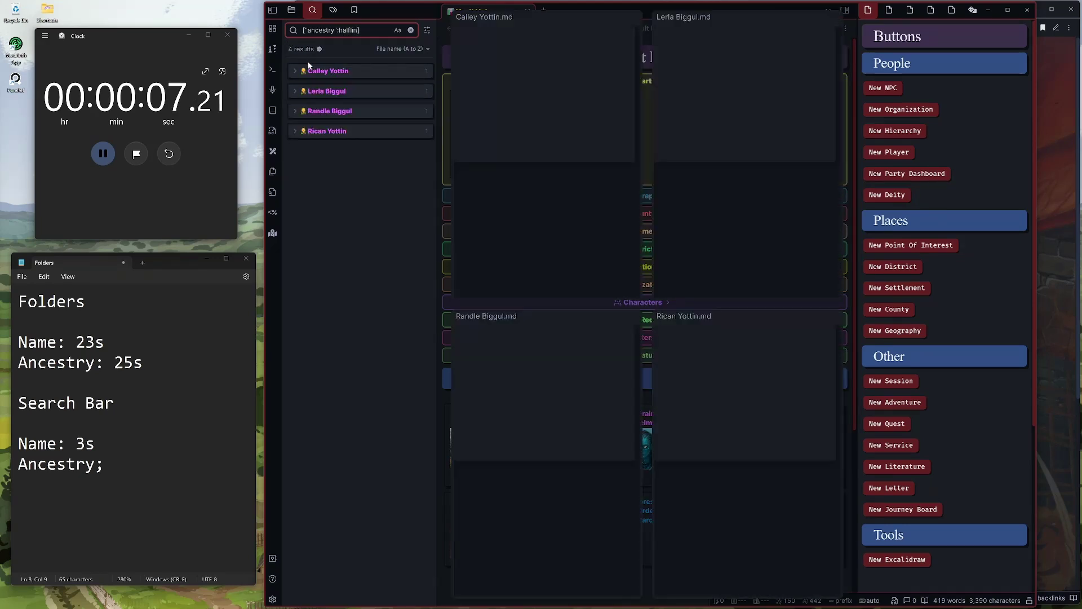
{"action": "left_click", "coordinate": [325, 171]}
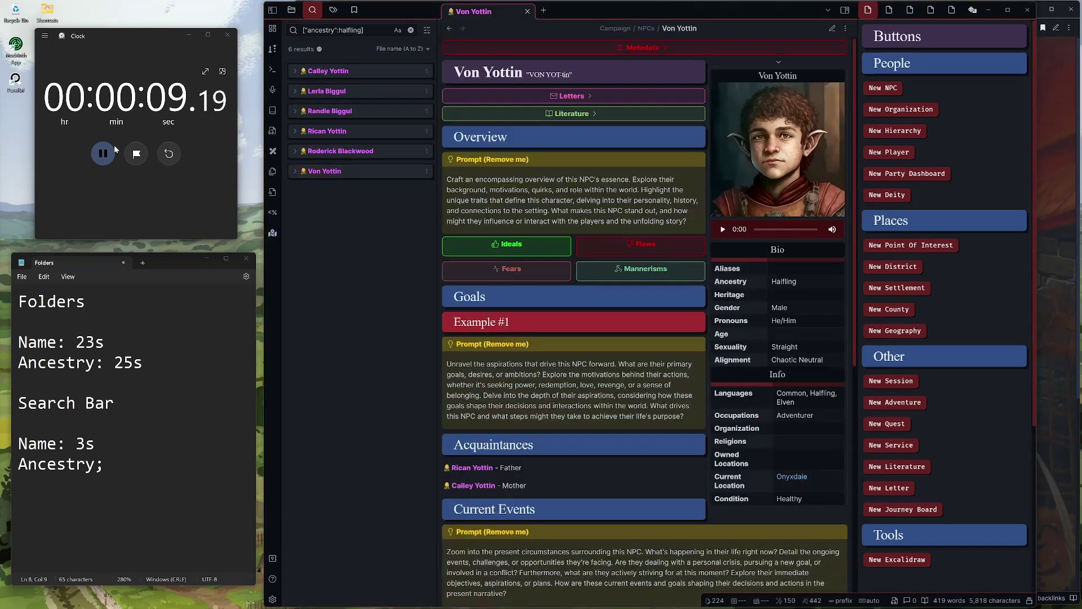
Step: Stop the stopwatch at 9.53 seconds and log 8s for the search-bar Ancestry entry
{"action": "left_click", "coordinate": [104, 153]}
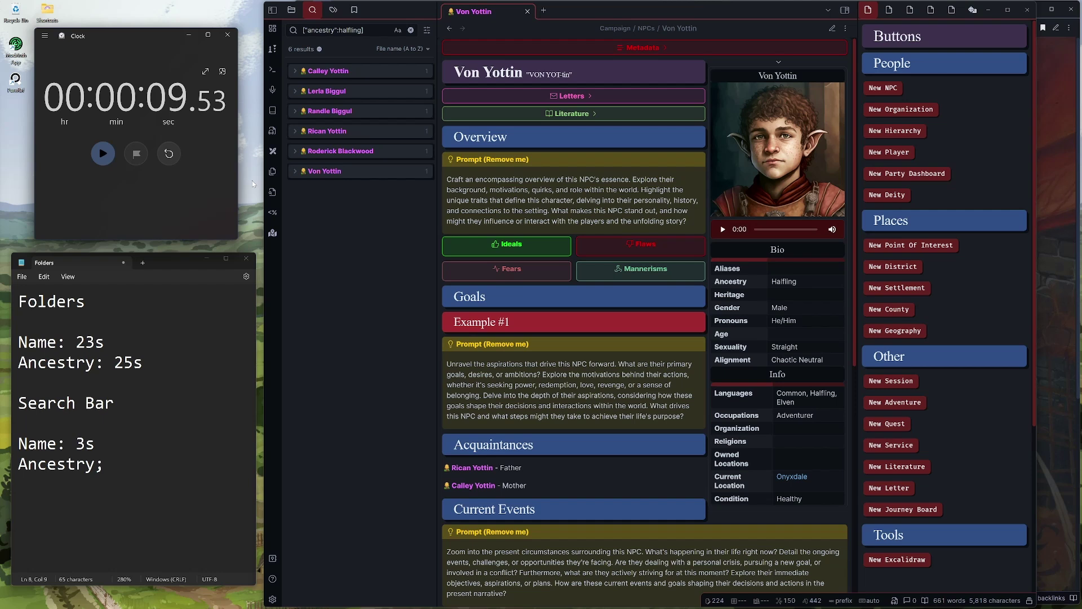
{"action": "left_click", "coordinate": [105, 463]}
{"action": "type", "text": "8s"}
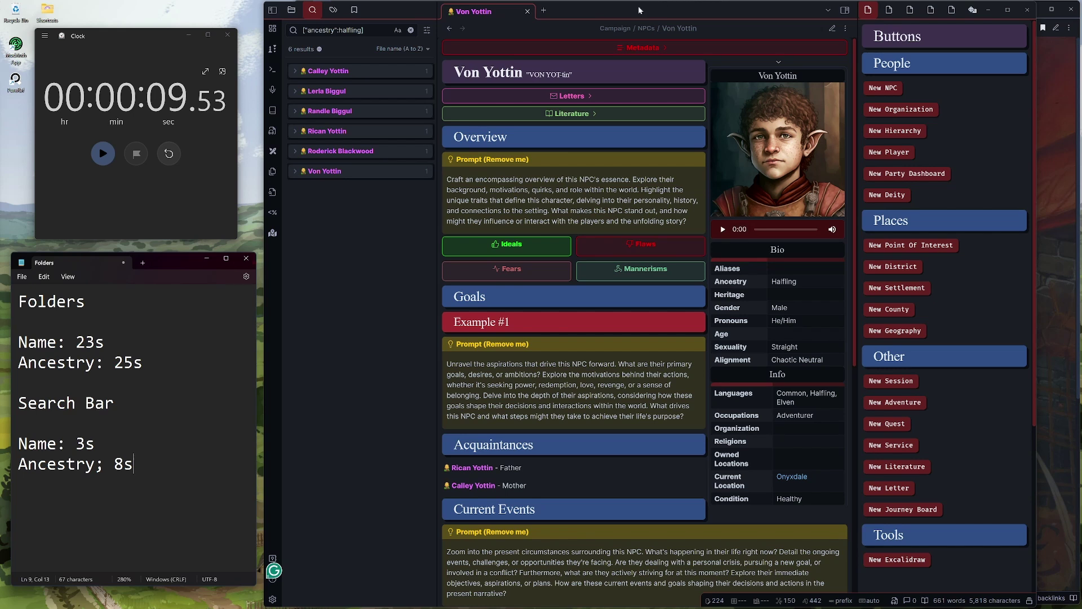
Step: Close the Von Yottin note, look up notes tagged Location, then clear that search
{"action": "left_click", "coordinate": [527, 11]}
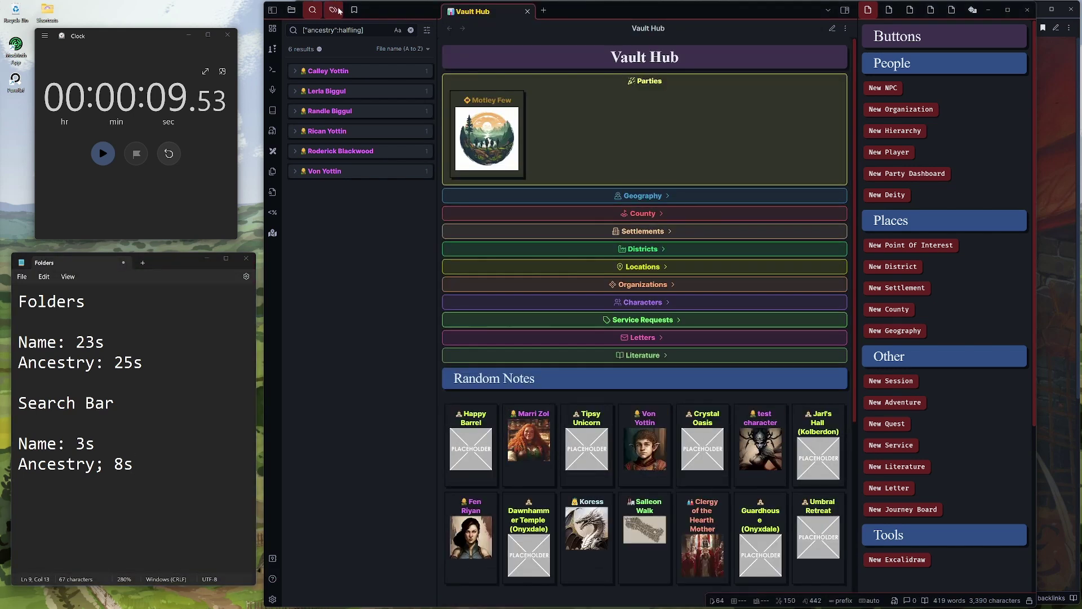
{"action": "left_click", "coordinate": [331, 10]}
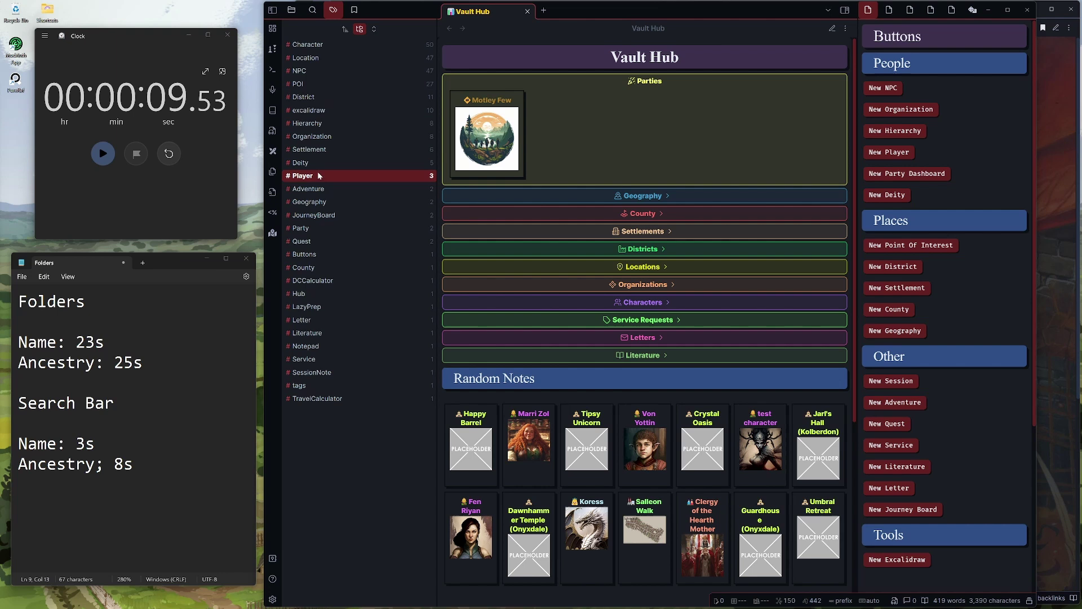
{"action": "left_click", "coordinate": [317, 57]}
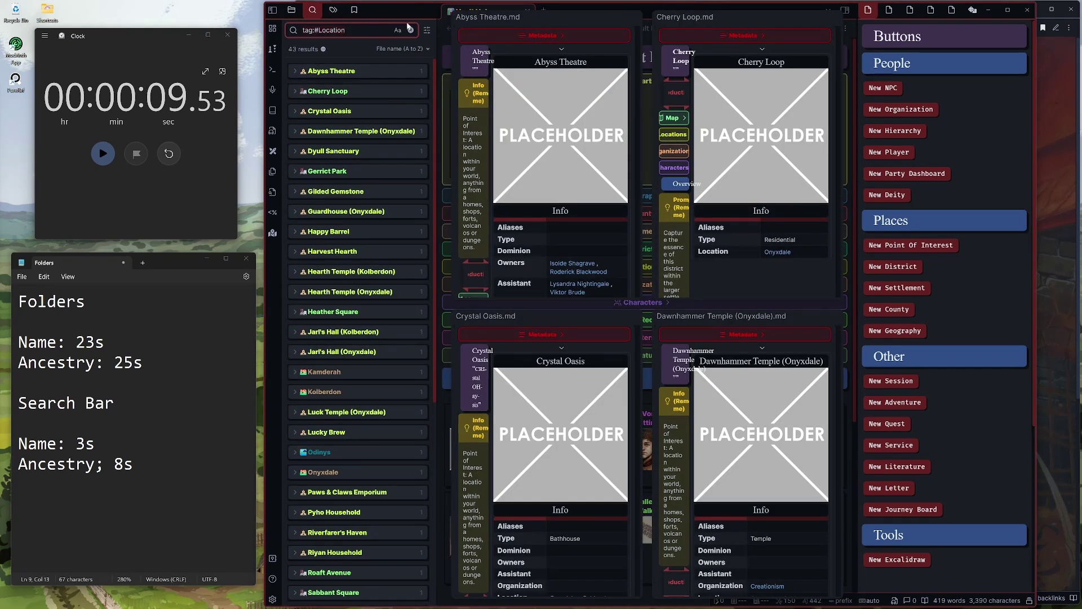
{"action": "left_click", "coordinate": [410, 30]}
Step: Show the vault folder tree again and toggle the hub's County section open and closed
{"action": "left_click", "coordinate": [292, 9]}
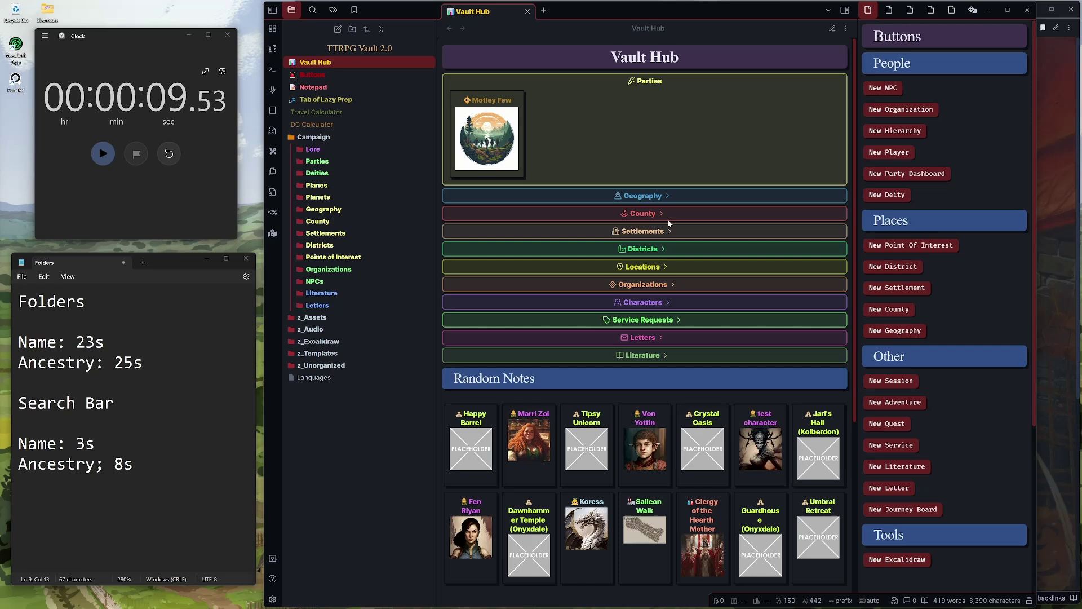
{"action": "left_click", "coordinate": [668, 215]}
{"action": "left_click", "coordinate": [667, 215]}
Step: Open the Onyxdale settlement note with the quick switcher by searching 'ony'
{"action": "key", "text": "ctrl+o"}
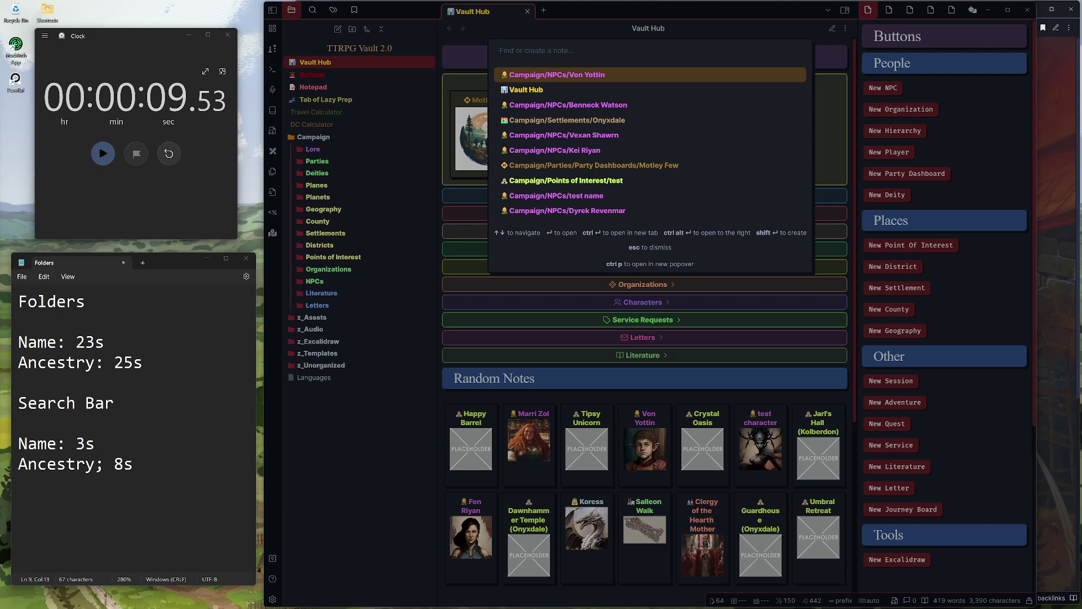
{"action": "type", "text": "ony"}
{"action": "key", "text": "Return"}
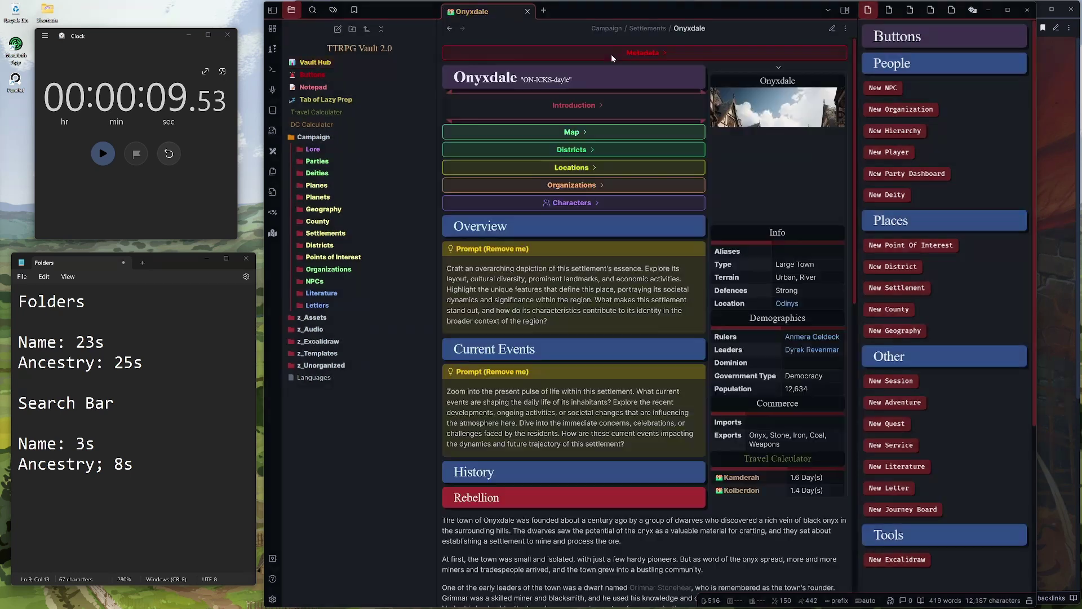
Step: Expand and collapse Onyxdale's Districts, Locations, Organizations and Characters sections in turn
{"action": "left_click", "coordinate": [574, 151]}
{"action": "left_click", "coordinate": [574, 150]}
{"action": "left_click", "coordinate": [582, 168]}
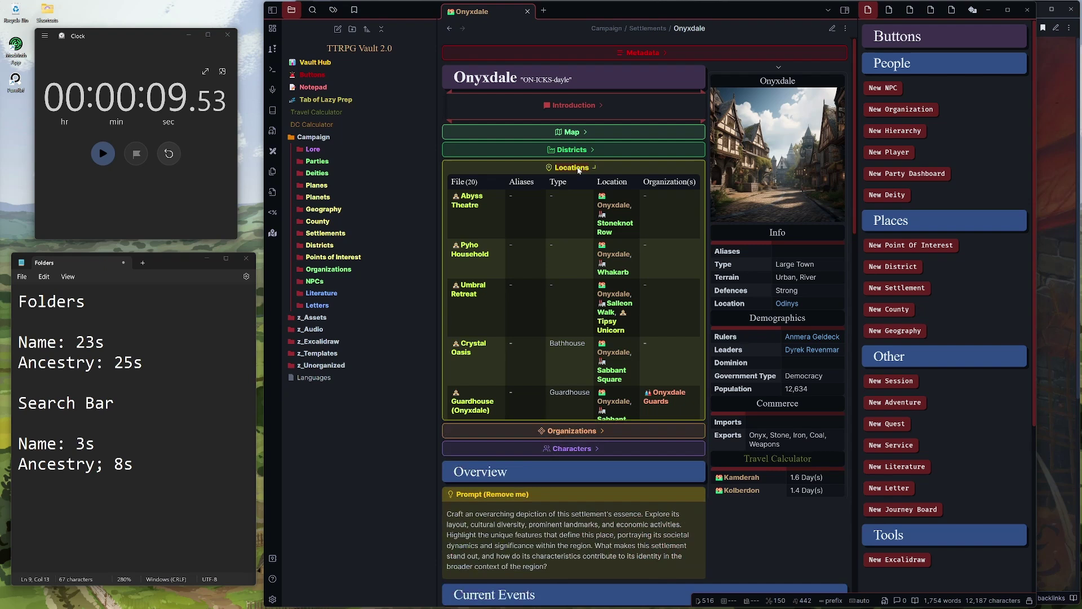
{"action": "left_click", "coordinate": [580, 169]}
{"action": "left_click", "coordinate": [578, 185]}
{"action": "left_click", "coordinate": [579, 184]}
{"action": "left_click", "coordinate": [589, 204]}
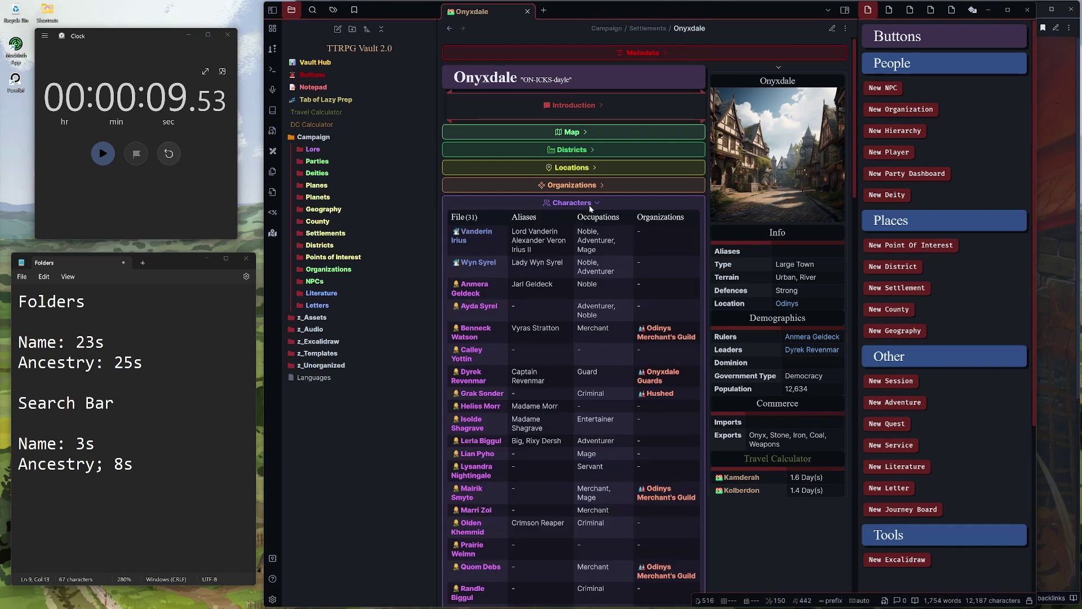
{"action": "left_click", "coordinate": [590, 204]}
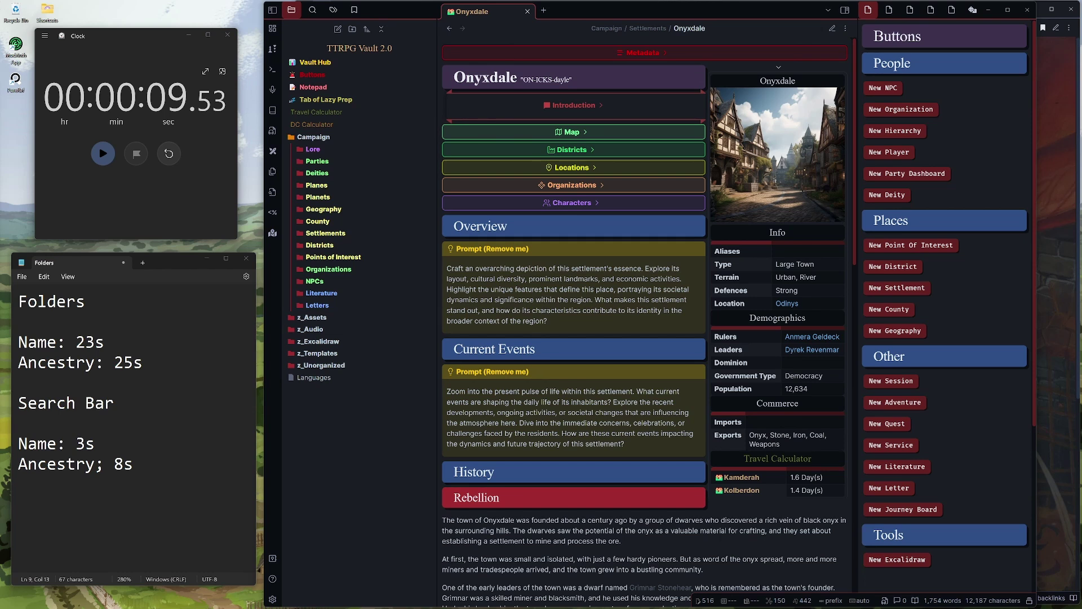
Step: Return to the Vault Hub note from the file explorer
{"action": "left_click", "coordinate": [315, 62]}
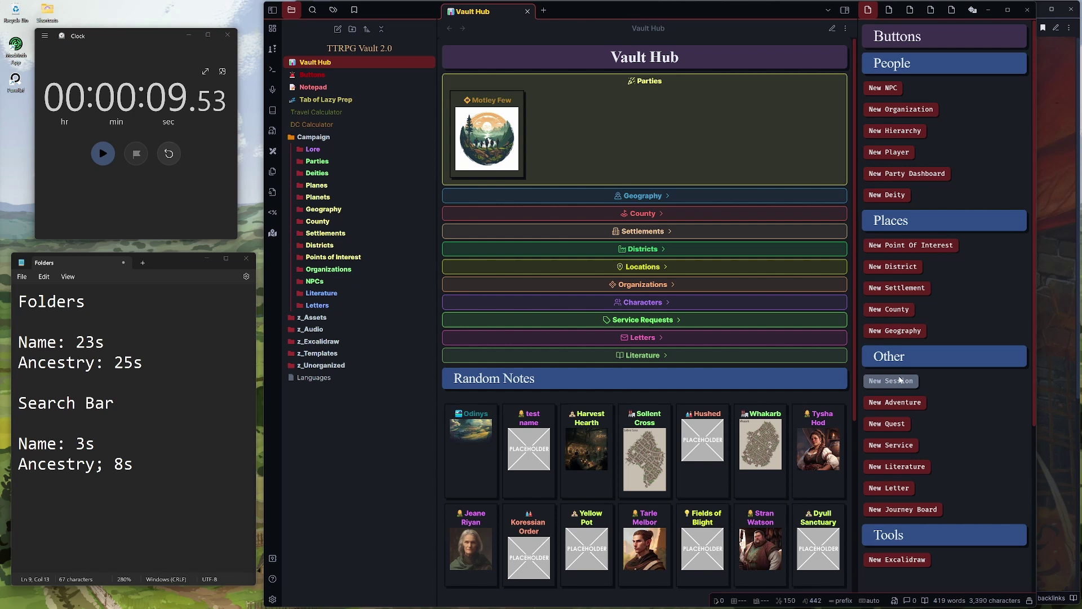
Step: Create a new Point of Interest note named 'shop' from the Buttons panel
{"action": "left_click", "coordinate": [909, 247]}
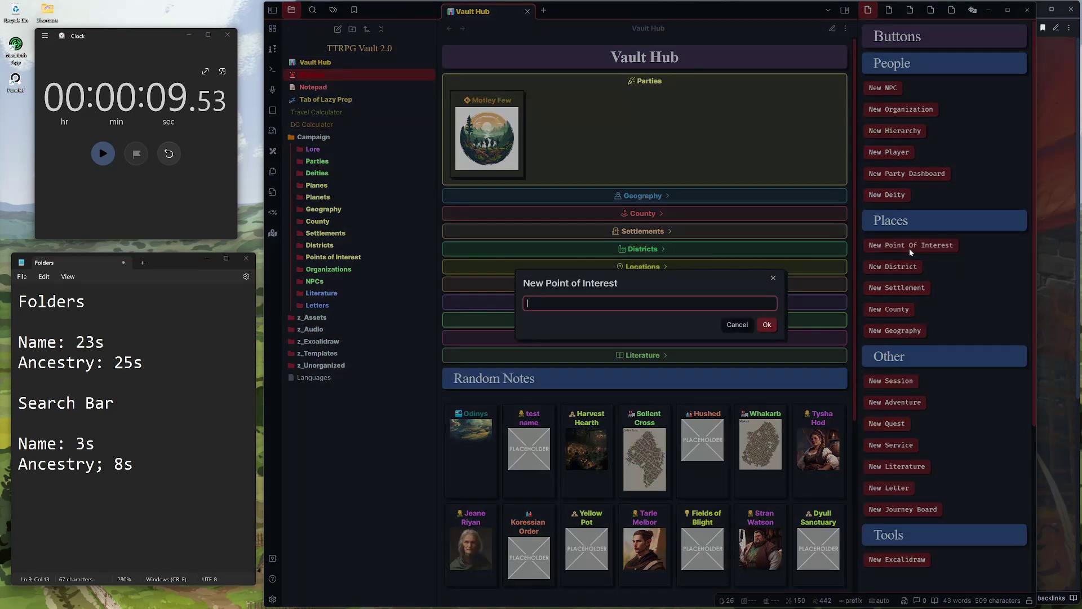
{"action": "type", "text": "shop"}
{"action": "key", "text": "Return"}
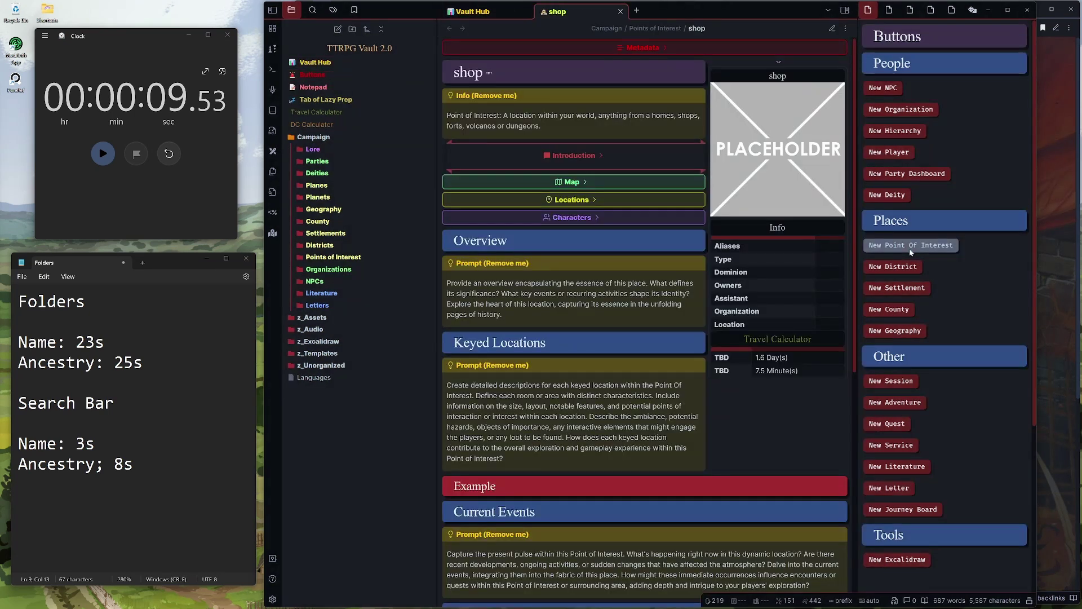
Step: Expand and collapse the shop note's Metadata and Info callouts
{"action": "left_click", "coordinate": [649, 48]}
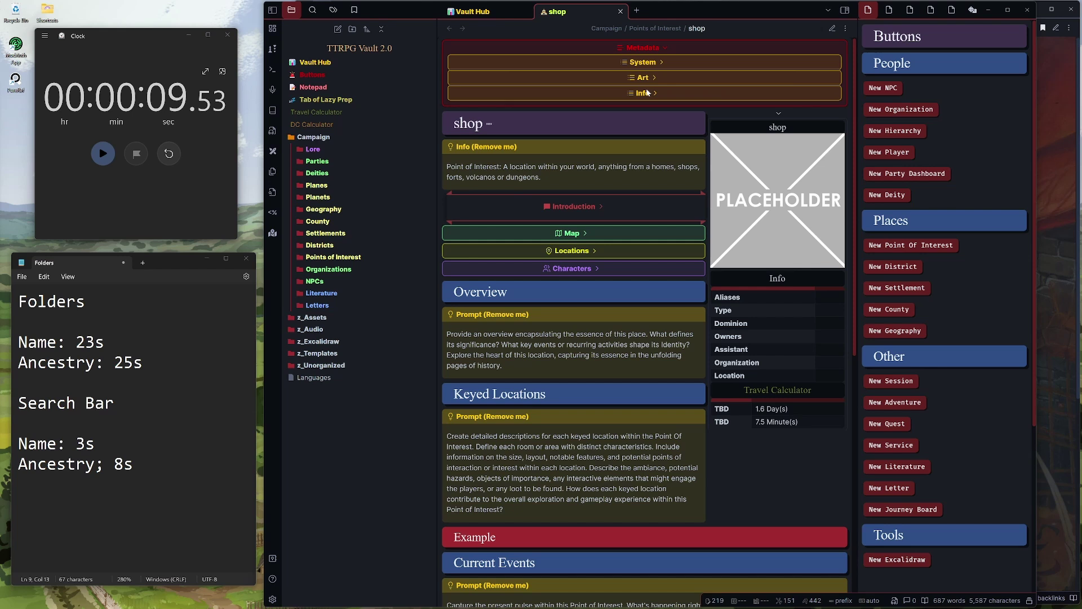
{"action": "left_click", "coordinate": [648, 92]}
{"action": "left_click", "coordinate": [649, 92]}
{"action": "left_click", "coordinate": [647, 49]}
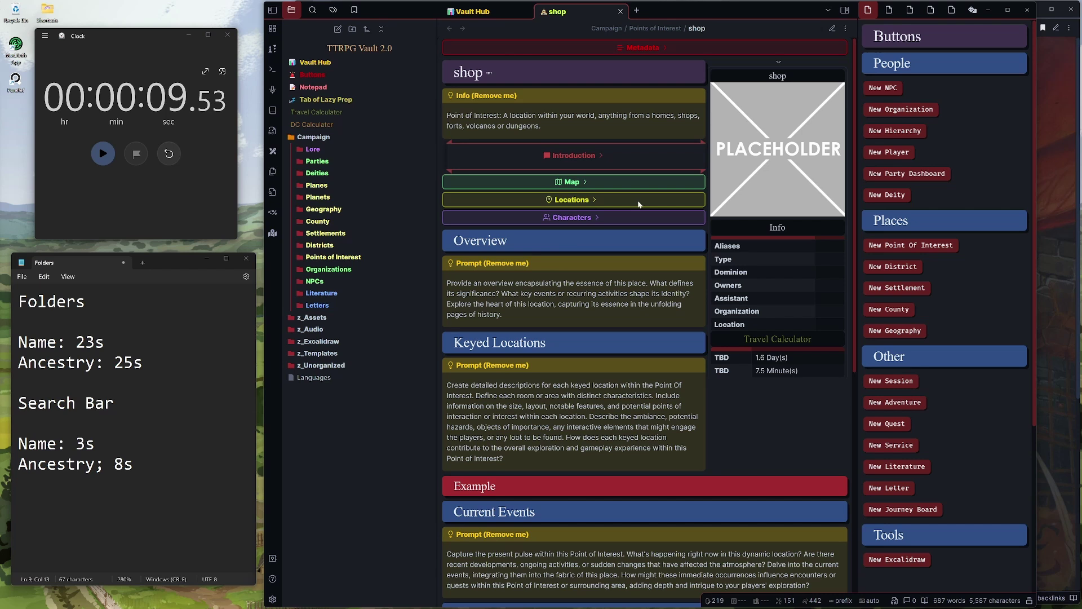
Step: Create a new NPC note named 'npc' from the NPC template
{"action": "left_click", "coordinate": [886, 89]}
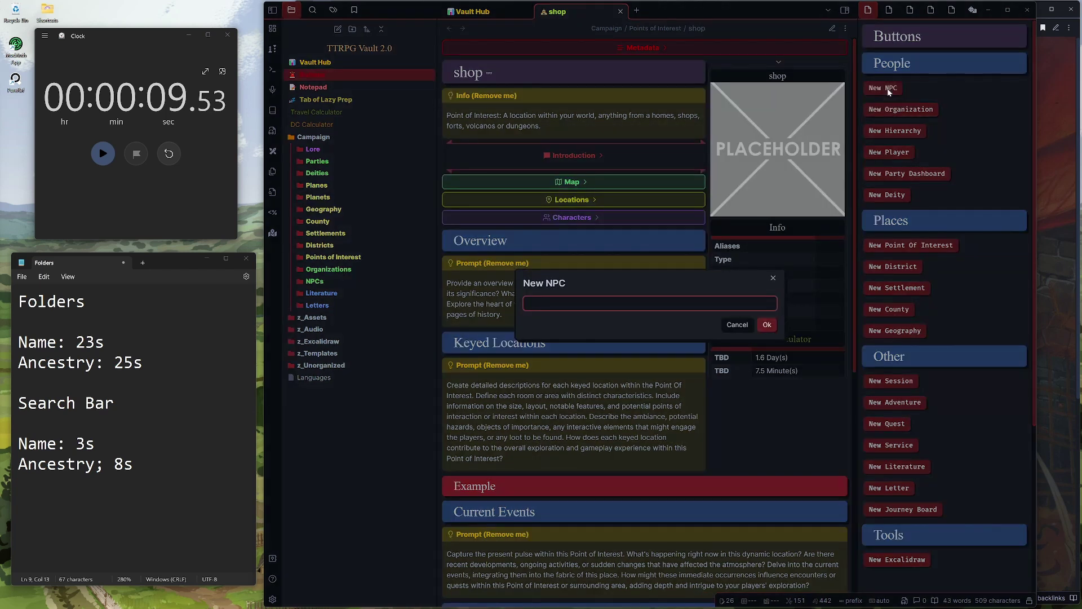
{"action": "type", "text": "npc"}
{"action": "key", "text": "Return"}
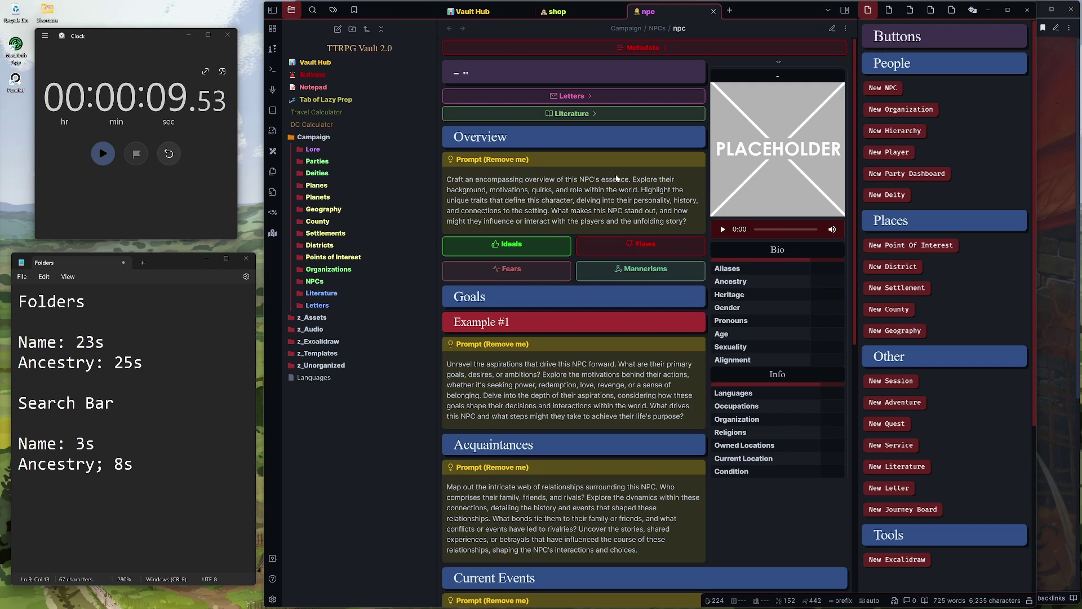
Step: Expand and collapse the npc note's Metadata and NPC Info callouts
{"action": "left_click", "coordinate": [633, 49]}
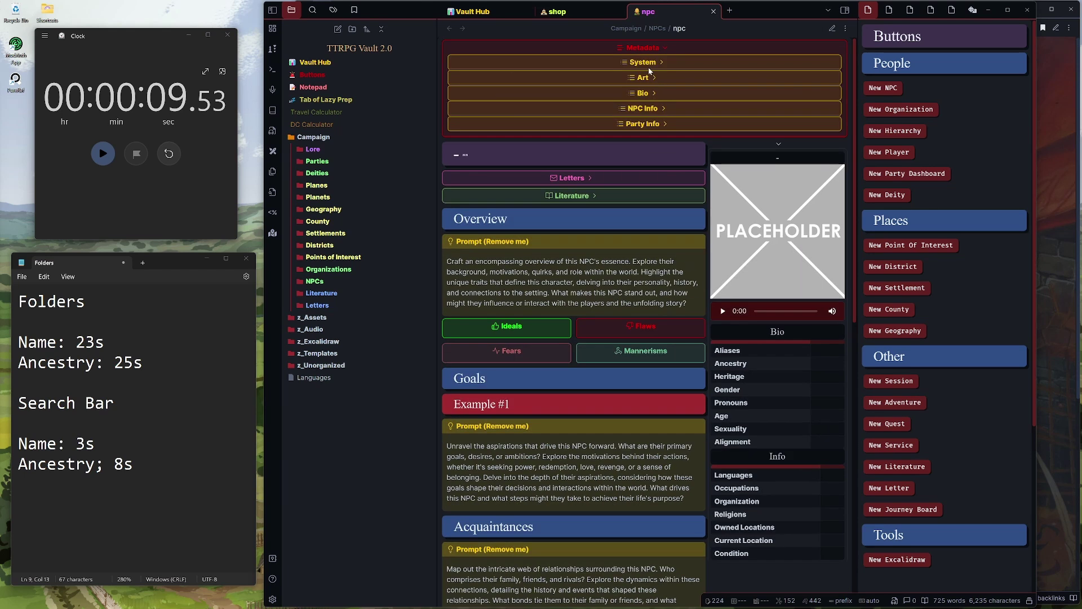
{"action": "left_click", "coordinate": [641, 108]}
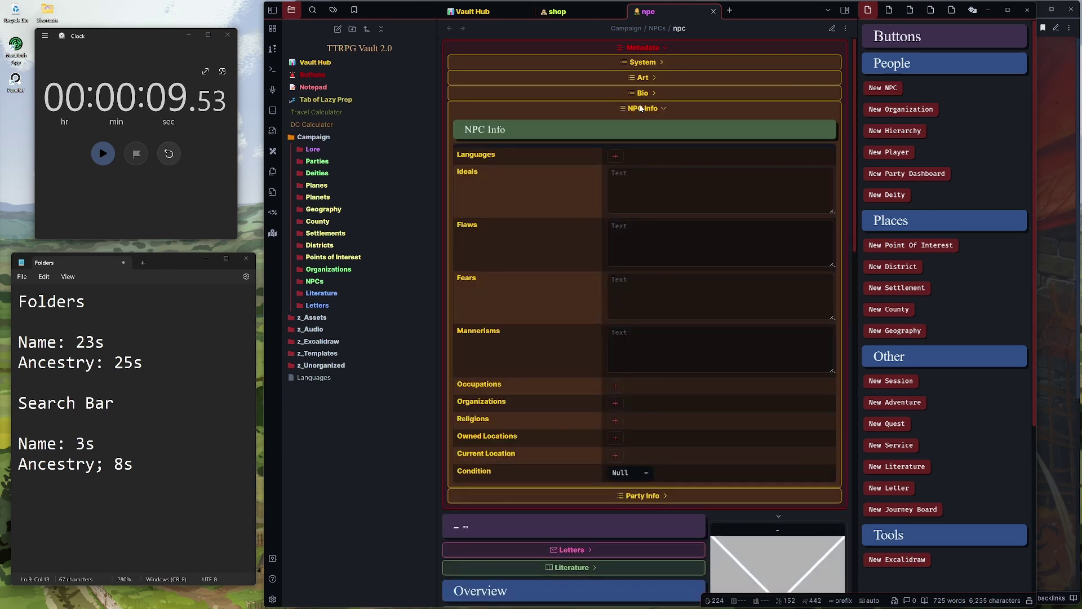
{"action": "left_click", "coordinate": [640, 109]}
{"action": "left_click", "coordinate": [642, 48]}
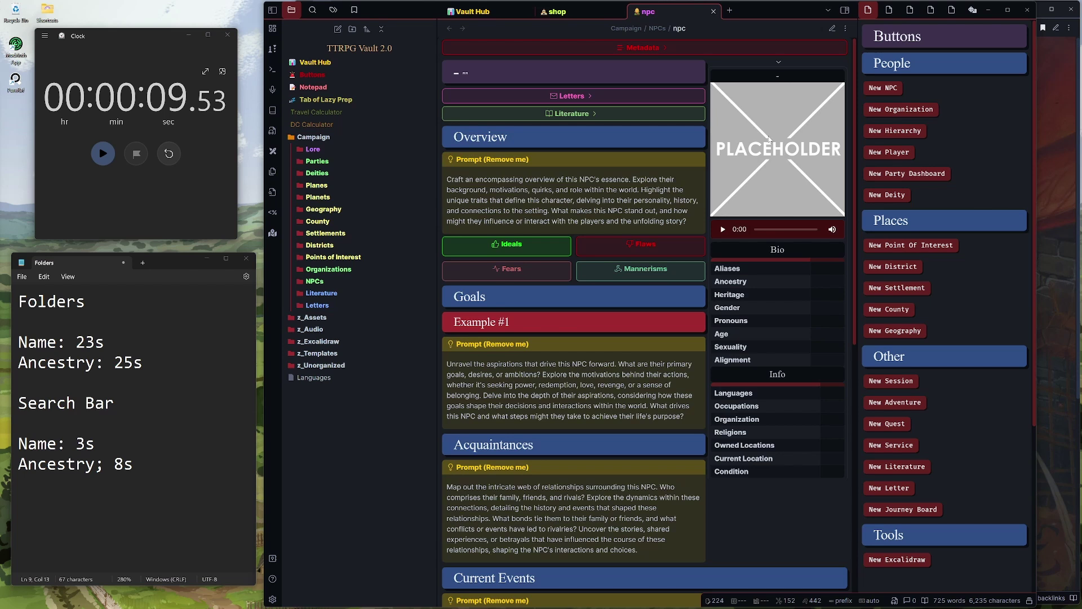